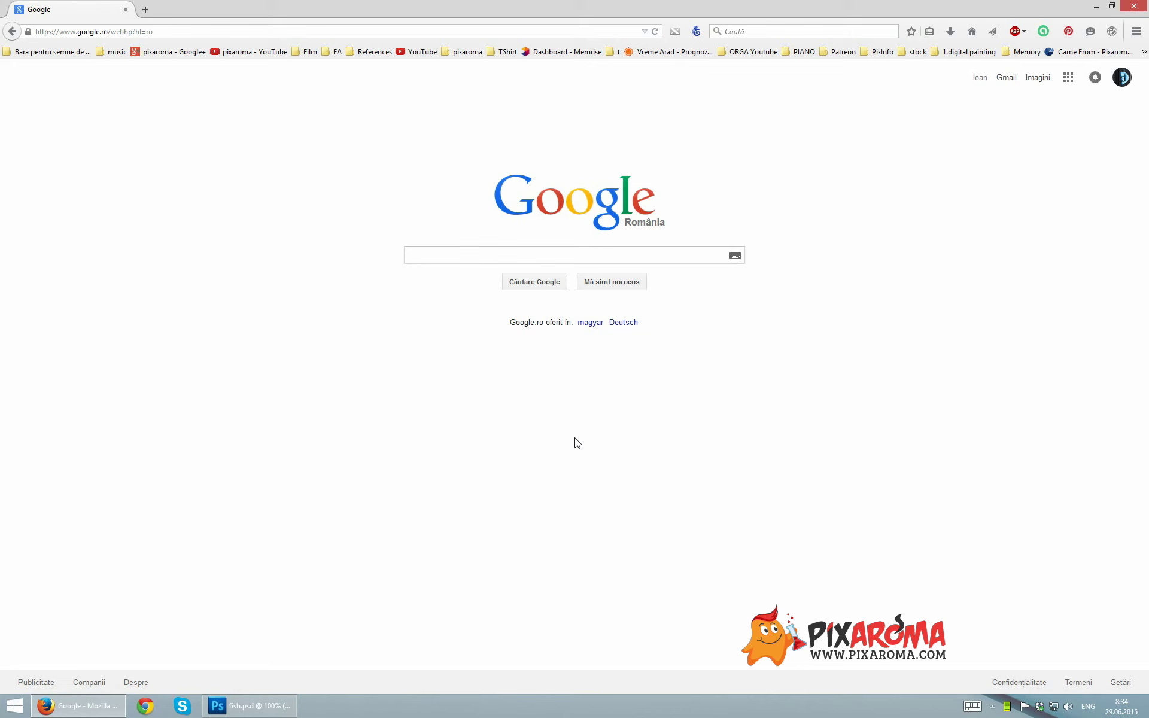
- Search Google Images for 'fish'
left_click(1040, 78)
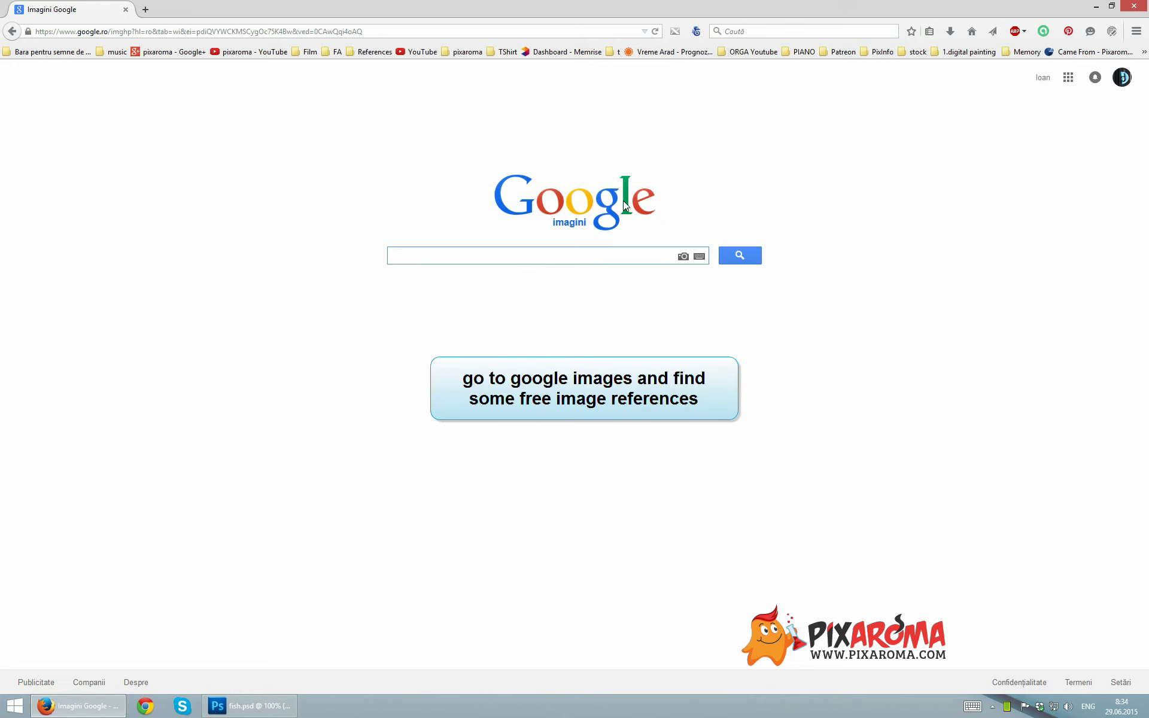
type("fish")
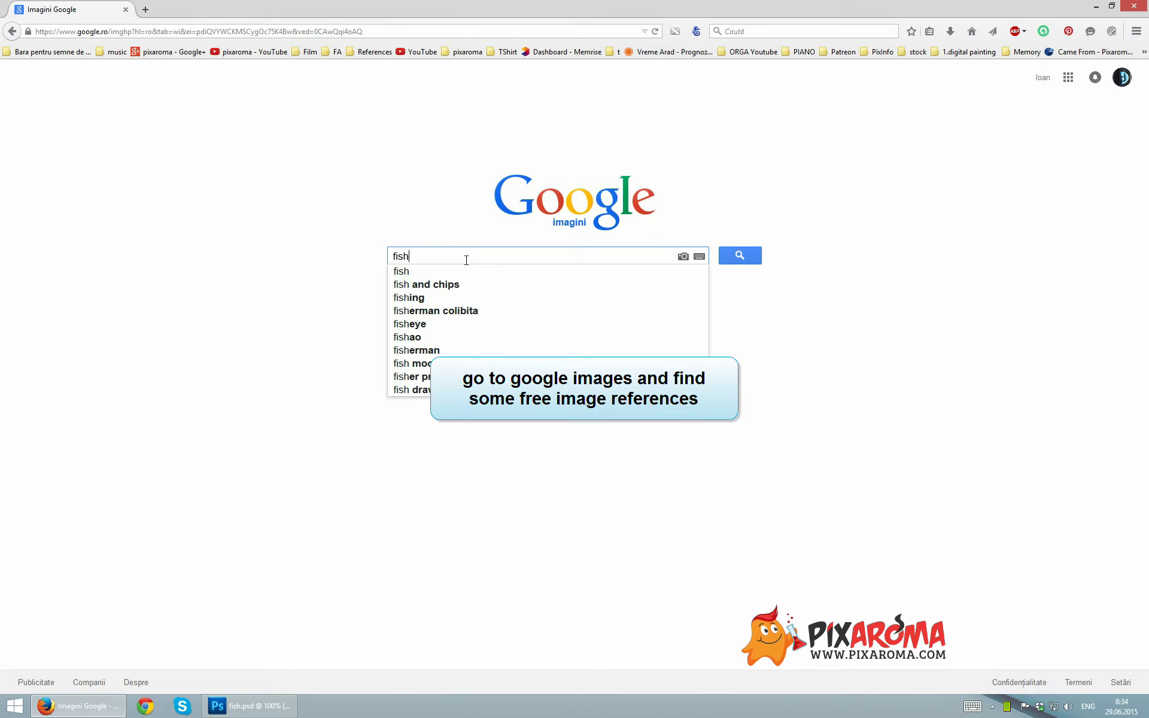
key("Return")
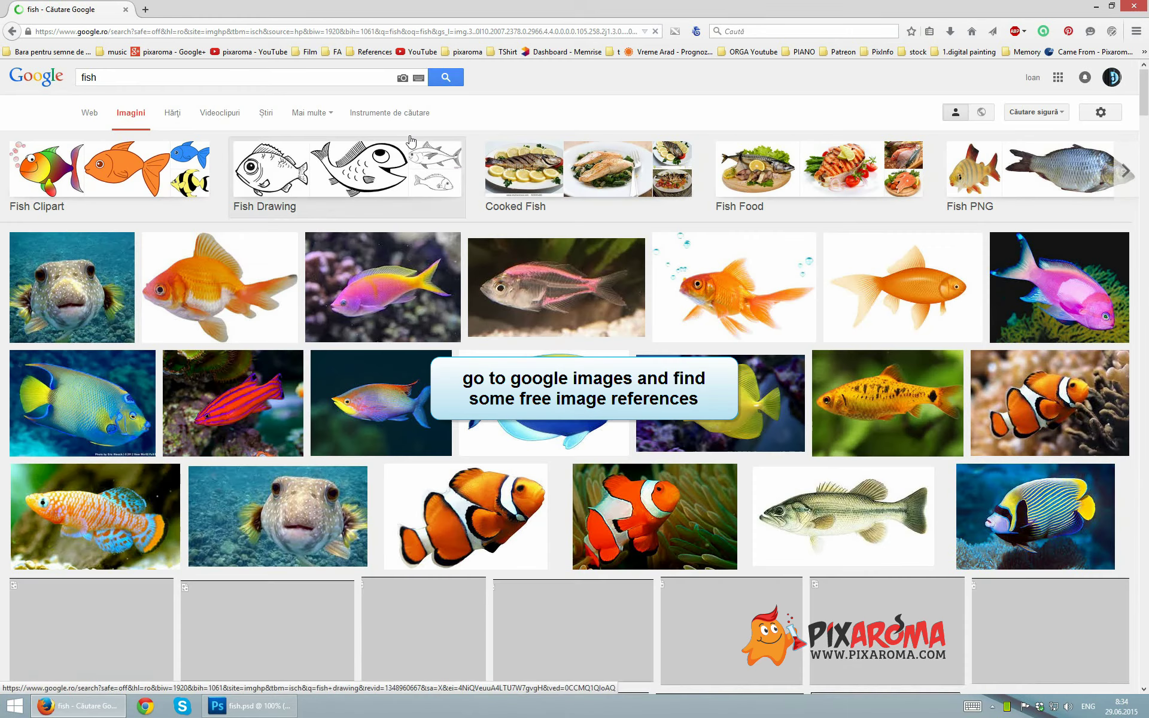
- Filter the results to reuse with modification and open the bright orange aquarium fish full size
left_click(363, 118)
left_click(328, 146)
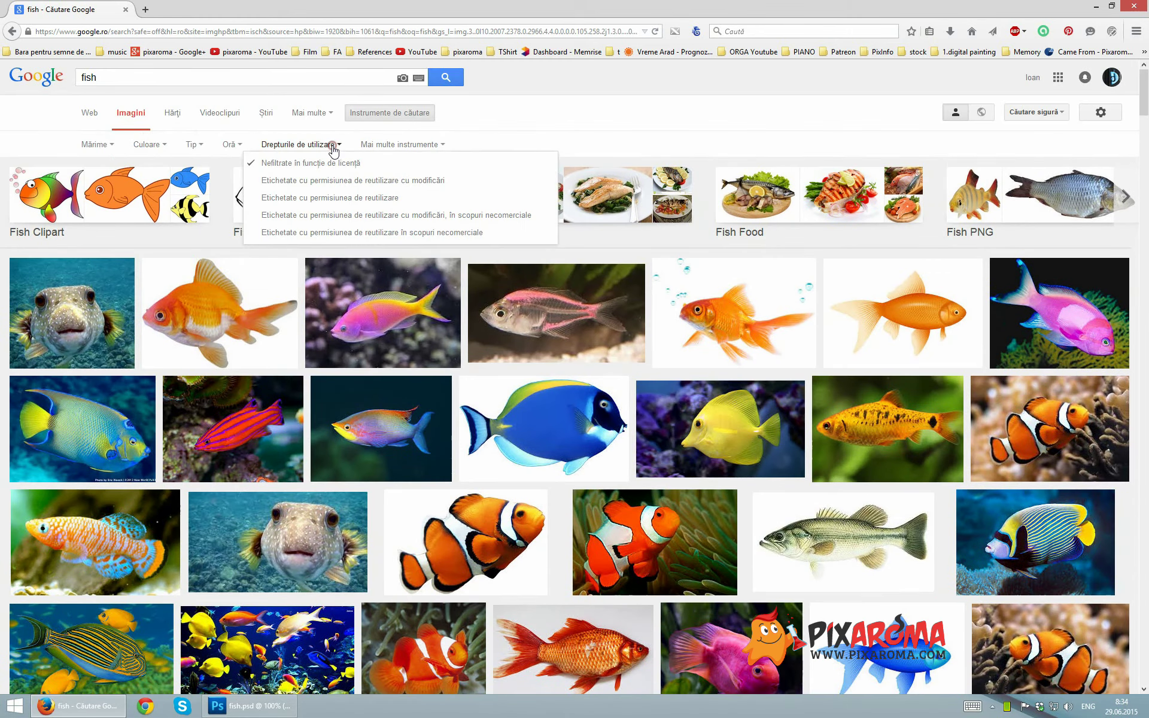
left_click(354, 181)
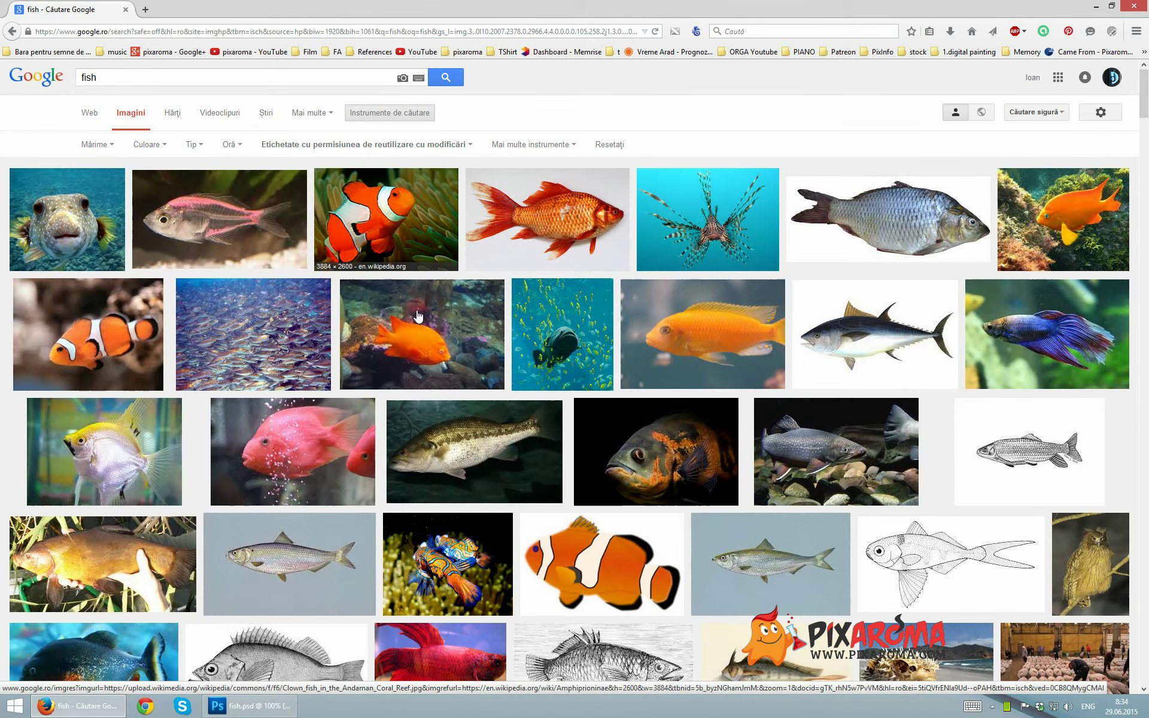
left_click(430, 328)
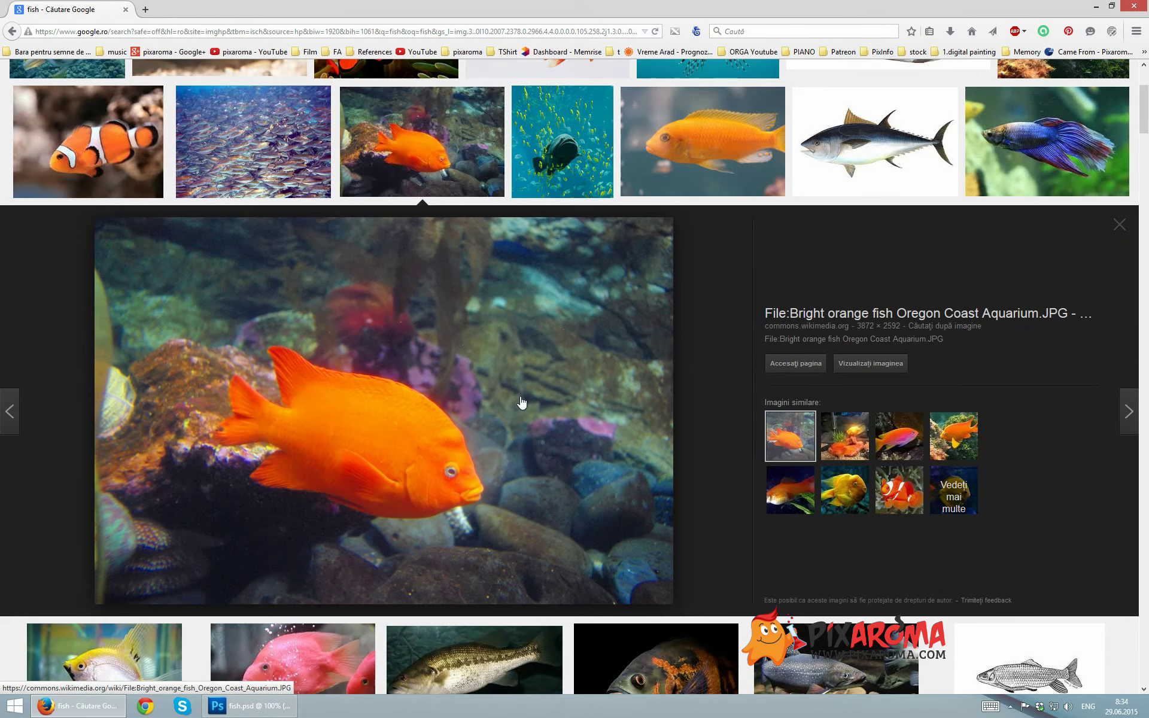
left_click(866, 369)
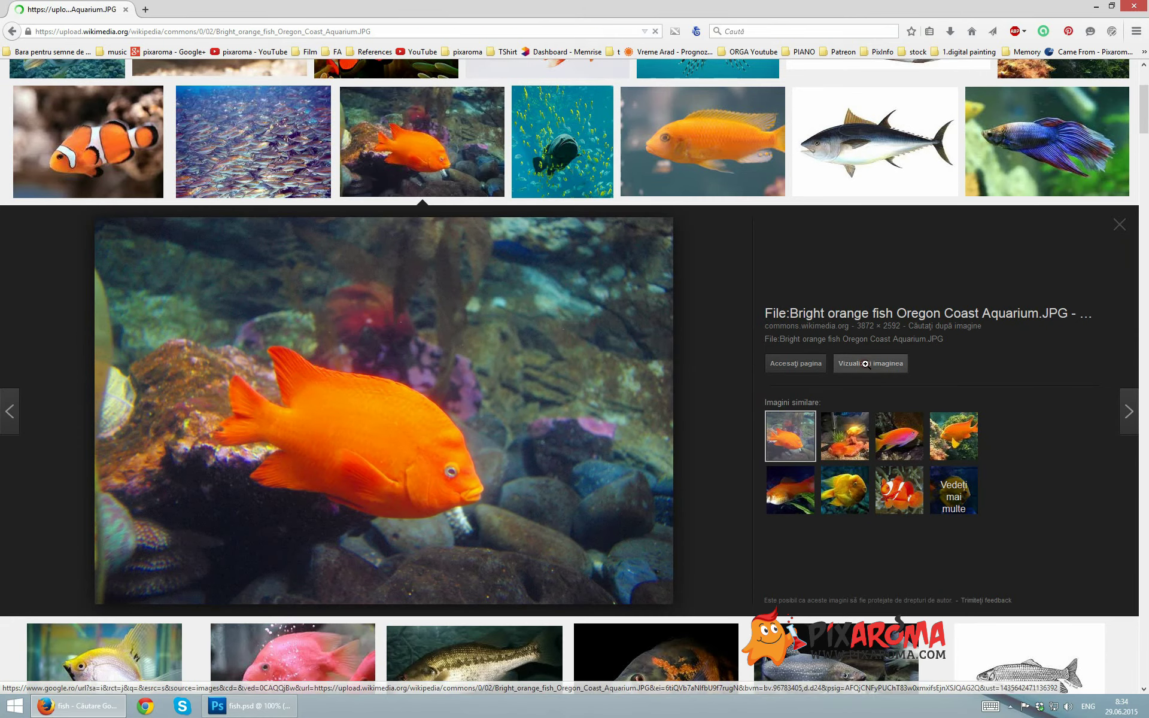
- Drag the orange fish photo into fish.psd and zoom out around its transform box
mouse_move(490, 368)
left_mouse_down()
mouse_move(440, 488)
mouse_move(315, 295)
mouse_move(389, 287)
left_mouse_up()
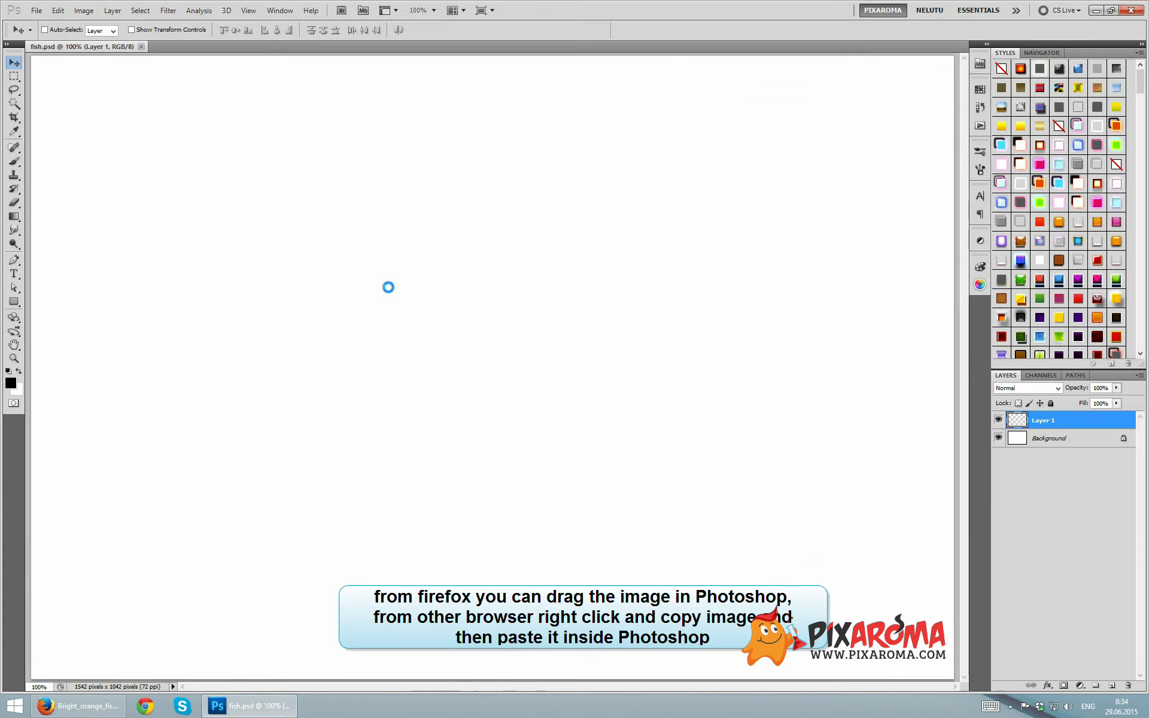
key("ctrl+minus")
key("ctrl+minus")
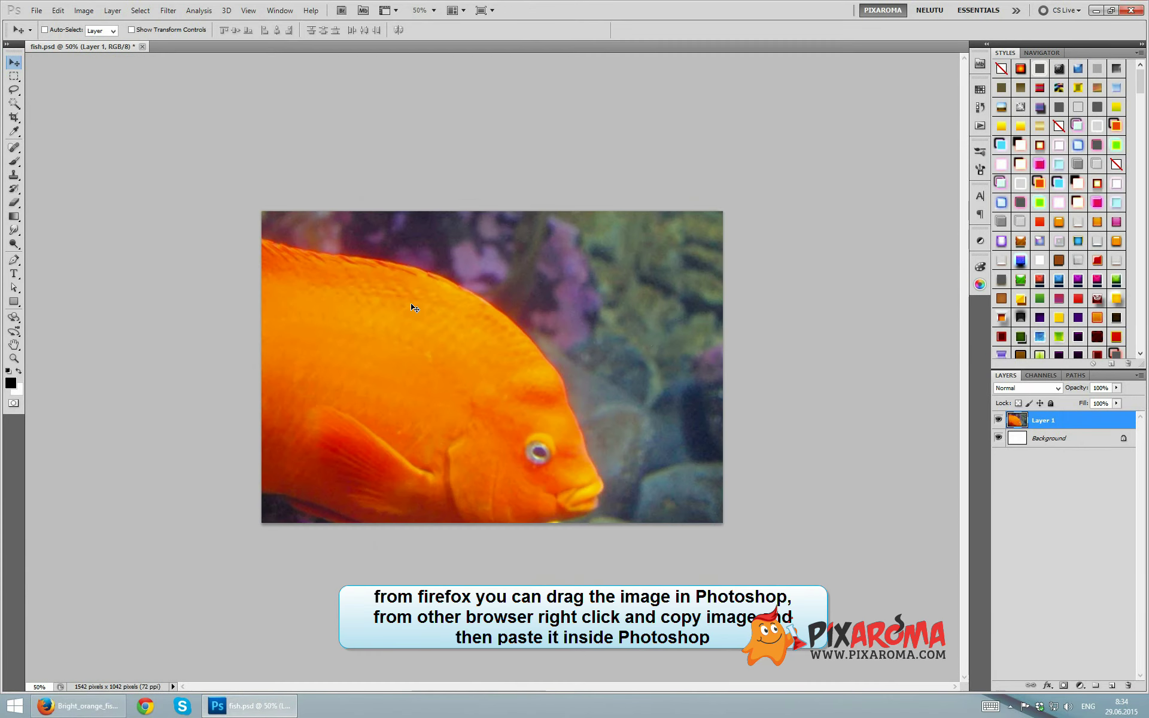
key("ctrl+t")
key("ctrl+minus")
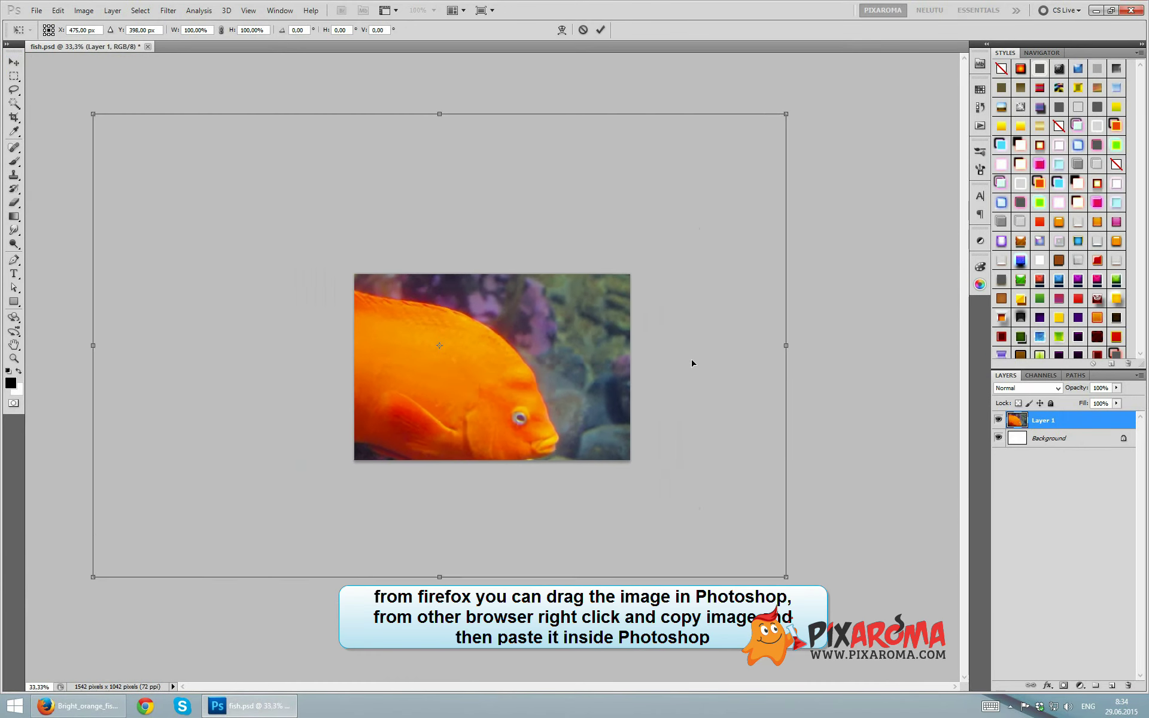
key("ctrl+minus")
- Scale the fish photo to about 23% and flip it horizontally
left_click_drag(739, 544, 516, 393)
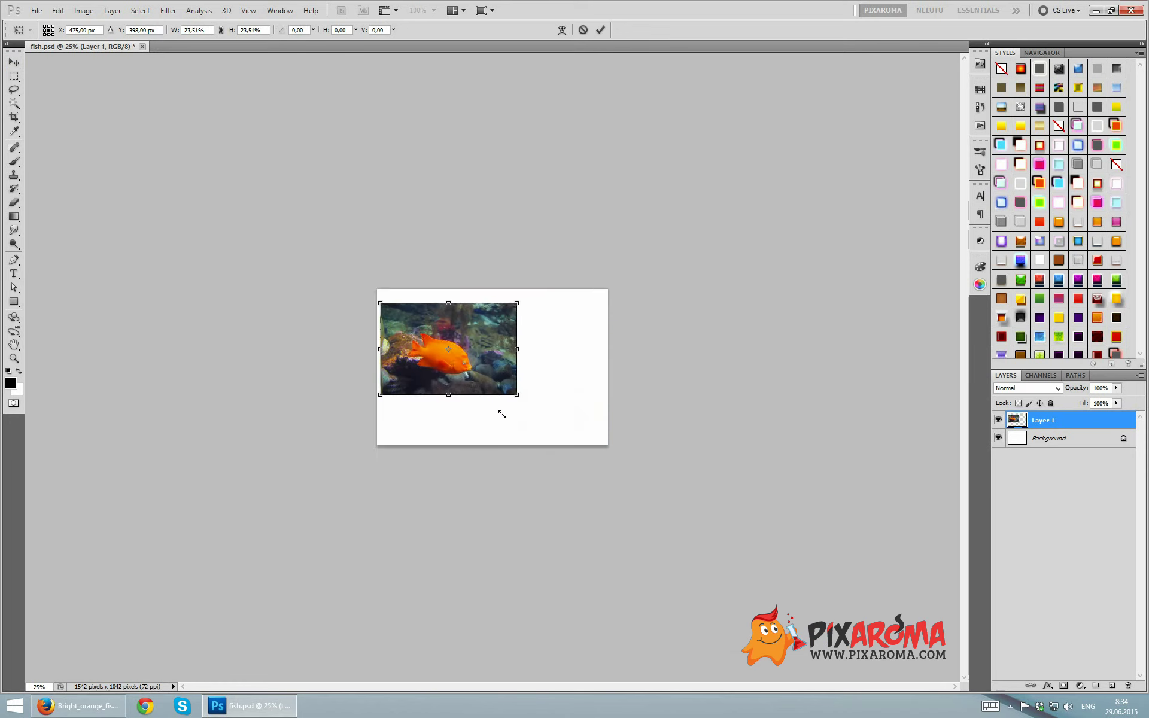
right_click(478, 355)
left_click(541, 519)
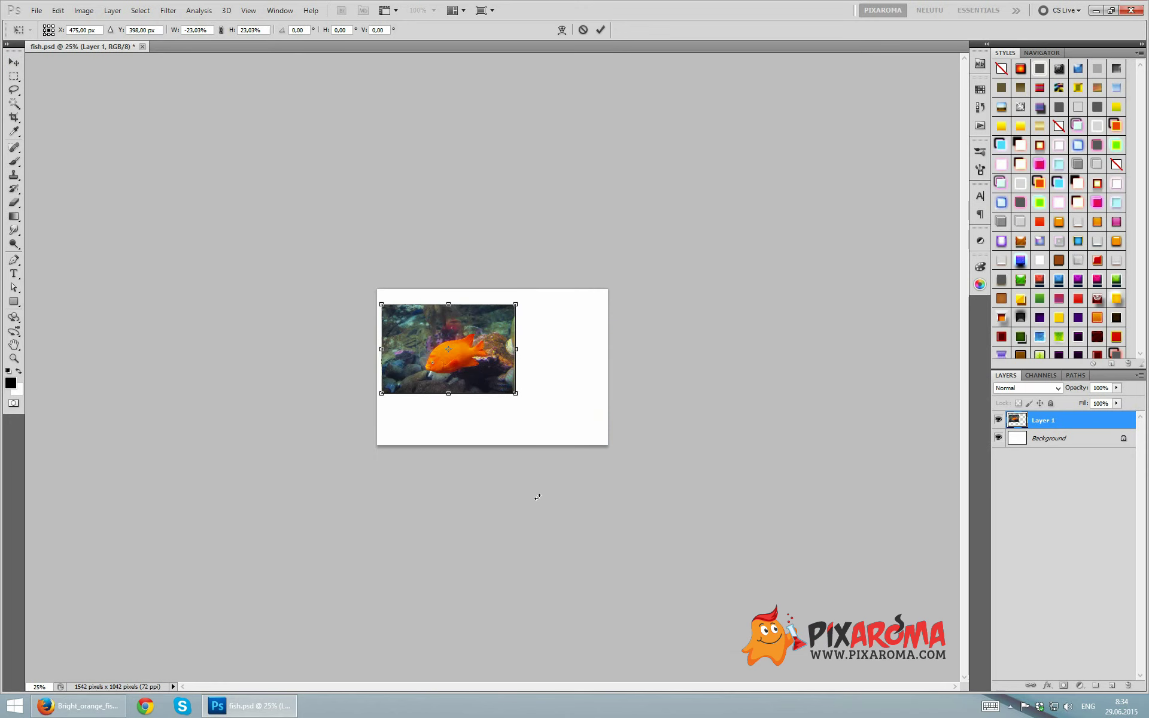
key("Return")
key("ctrl+plus")
key("ctrl+plus")
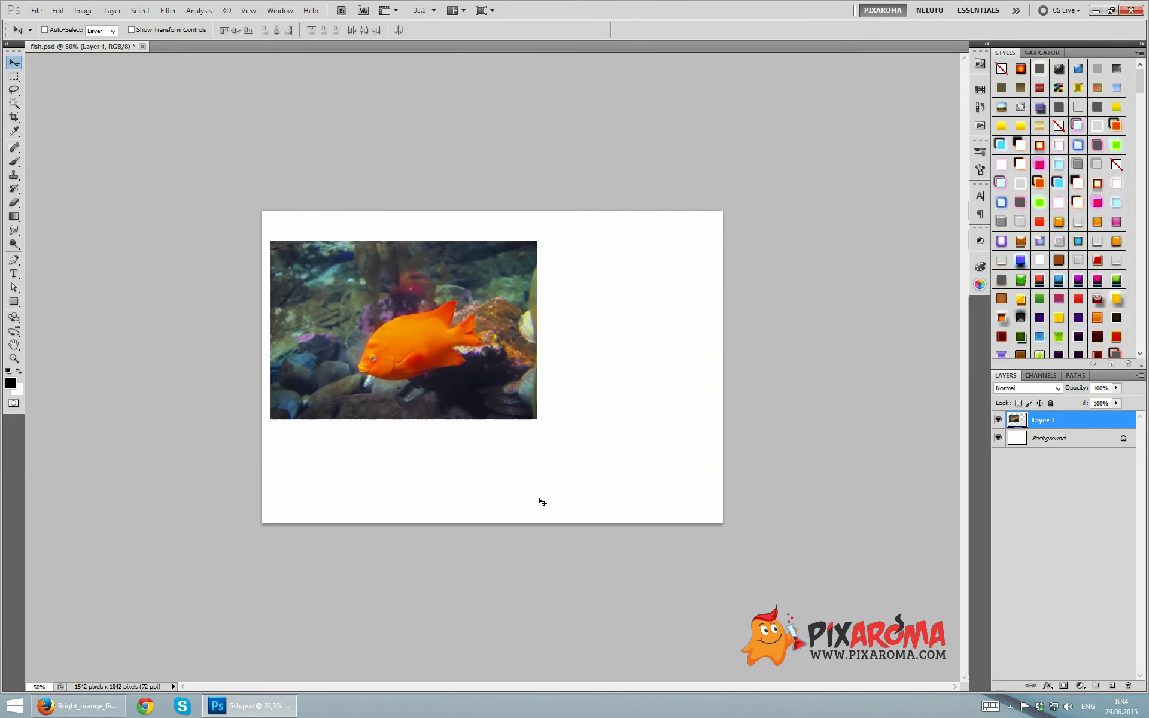
key("ctrl+plus")
left_click(14, 76)
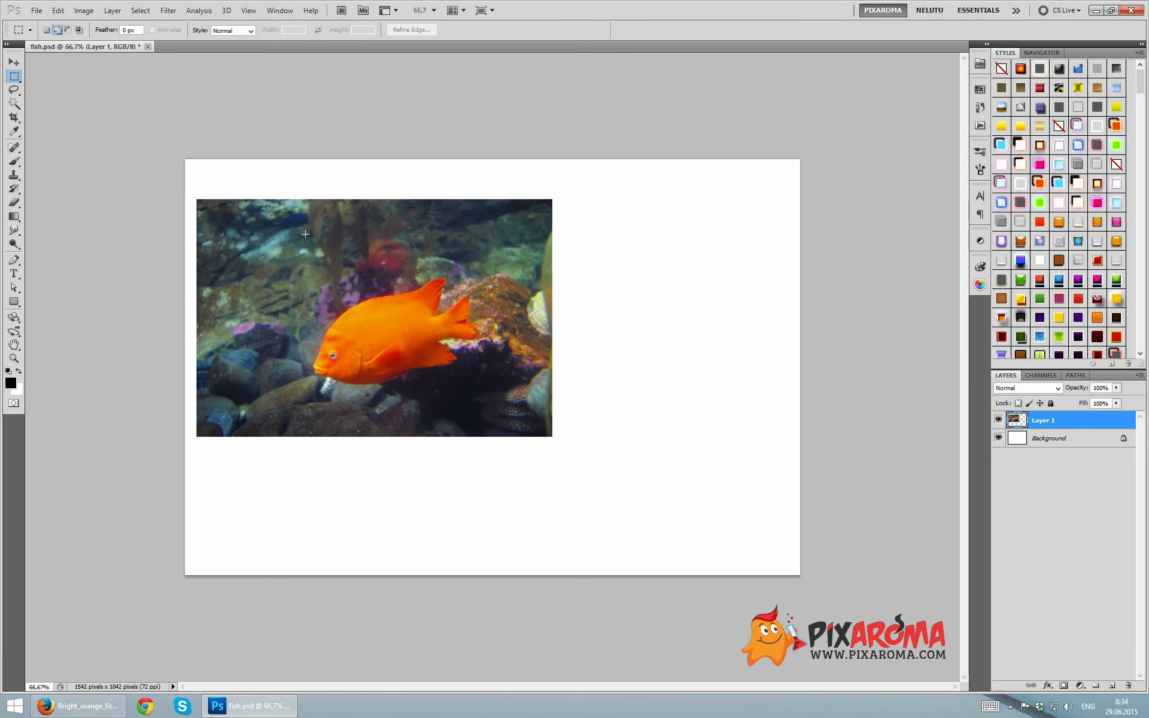
- Cut a rectangle around the fish onto its own layer and delete the leftover photo layer
left_click_drag(464, 396, 487, 420)
left_click_drag(487, 419, 484, 427)
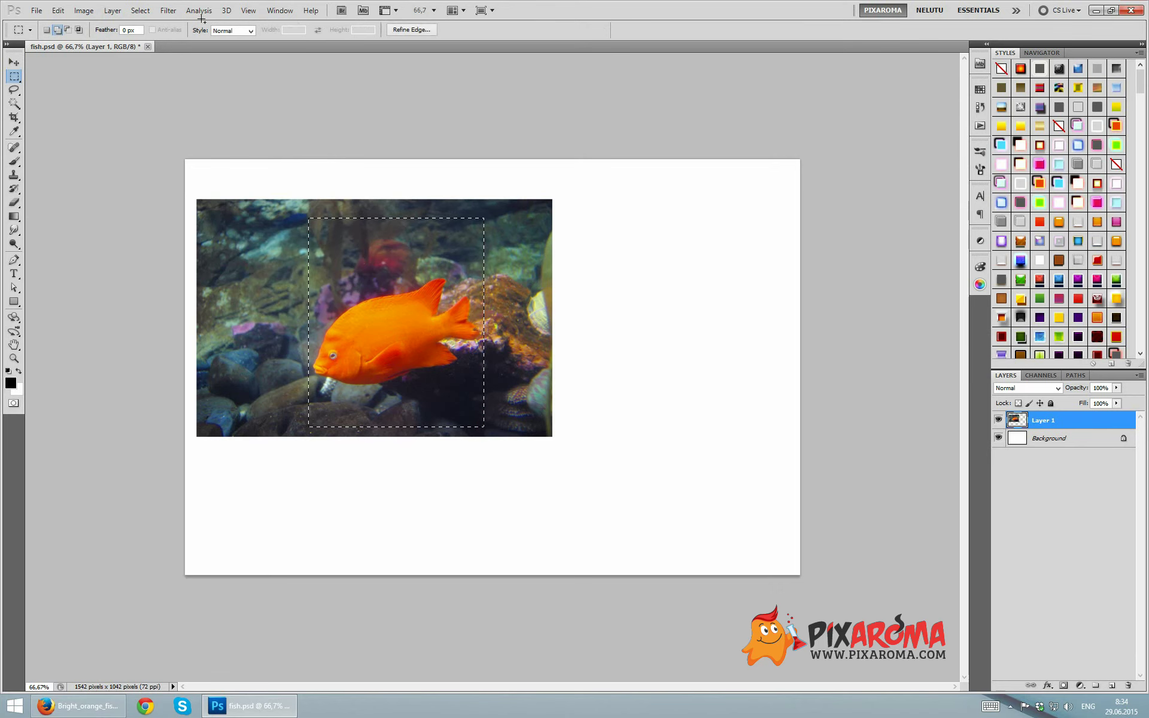
left_click(105, 10)
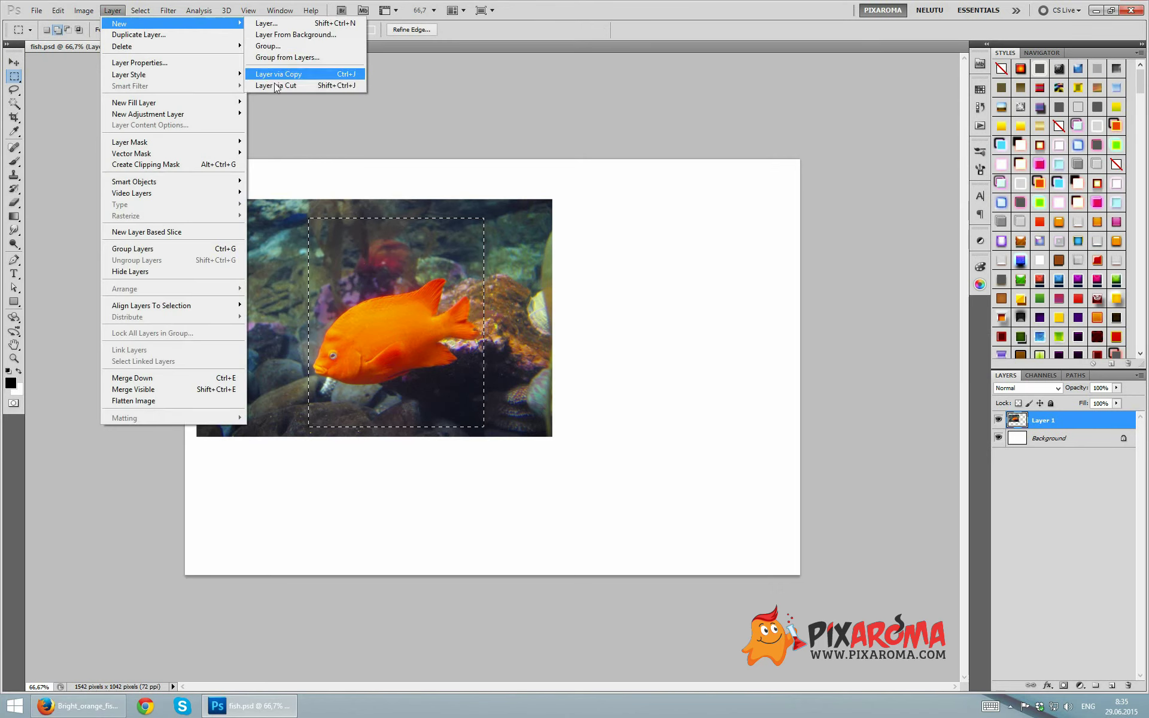
left_click(275, 85)
left_click(1046, 443)
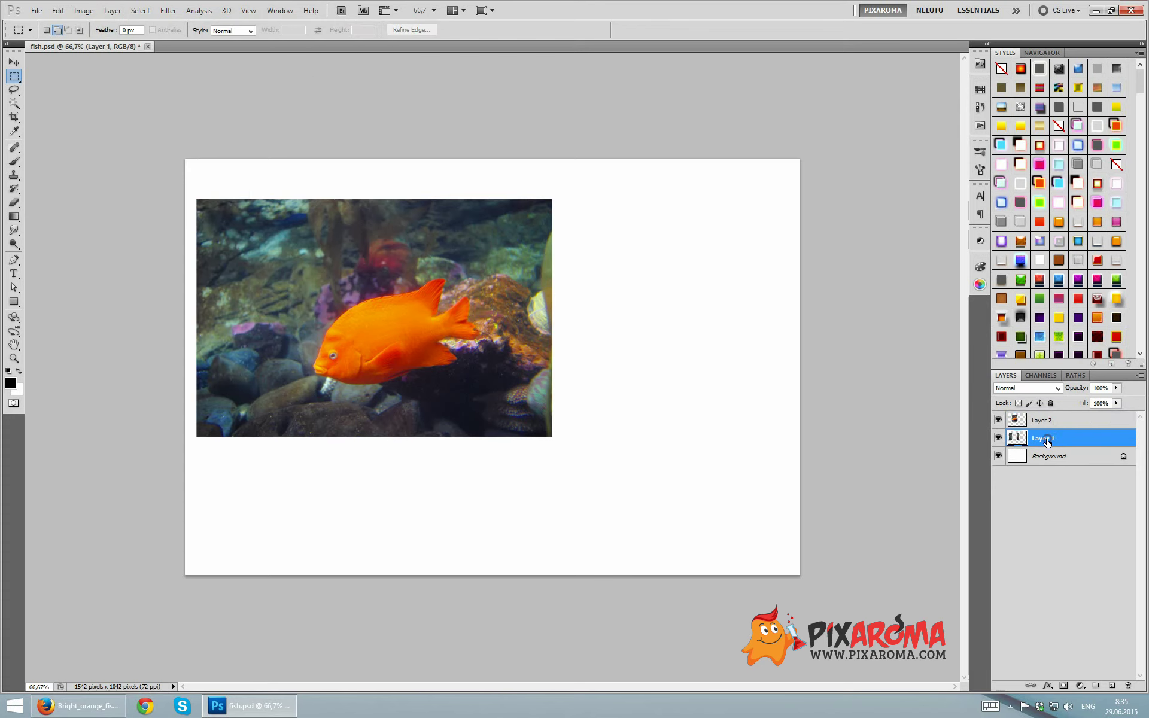
key("Delete")
- Move the fish crop left and down and rename its layer 'refference'
left_click(1043, 420)
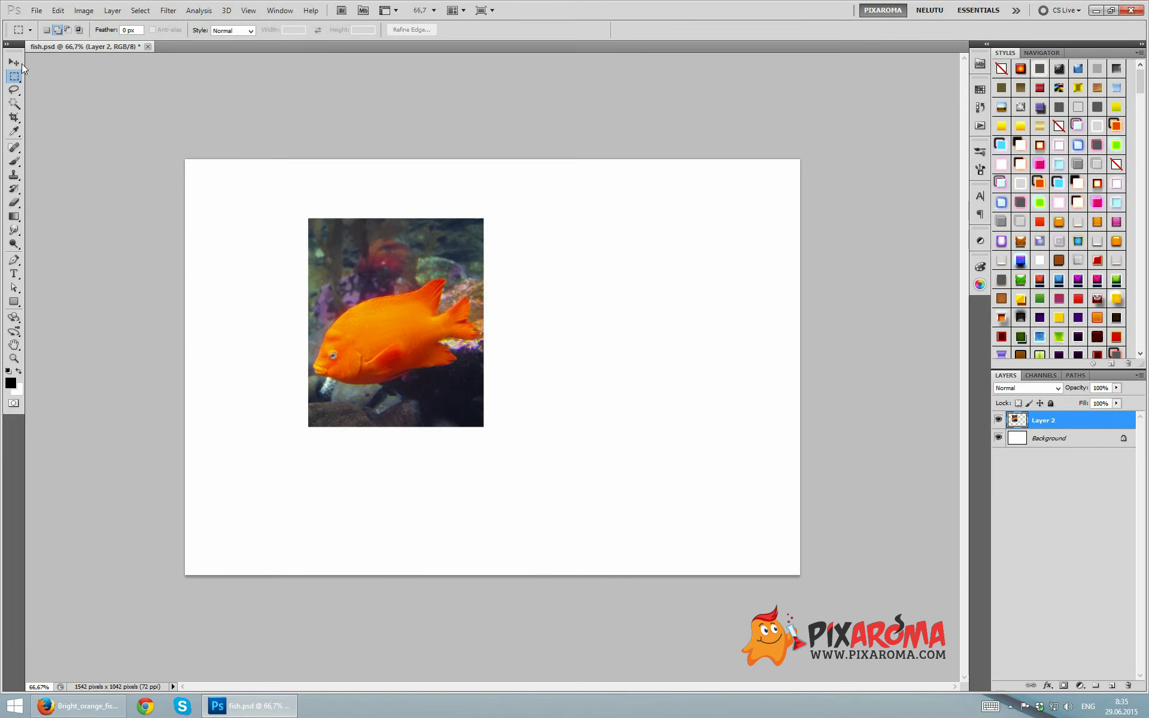
key("v")
mouse_move(376, 307)
left_mouse_down()
mouse_move(362, 329)
mouse_move(321, 337)
left_mouse_up()
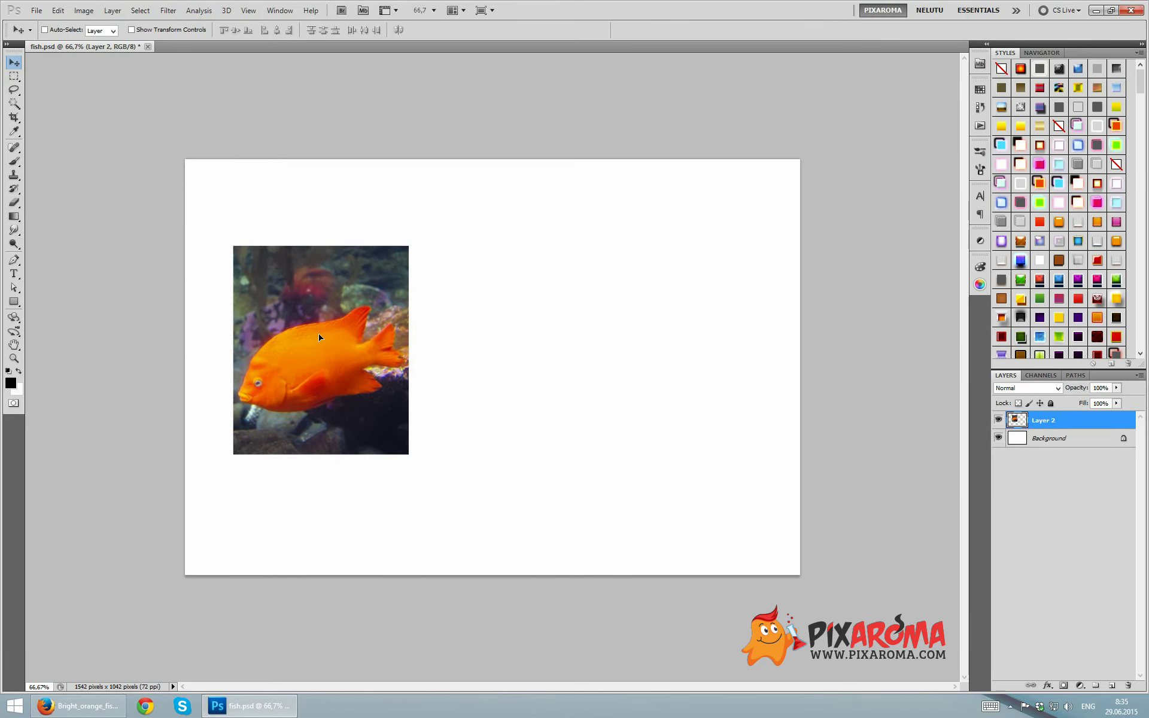
double_click(1043, 420)
type("nce")
key("Return")
- Add a new empty layer named 'sketch' above refference
left_click(1110, 686)
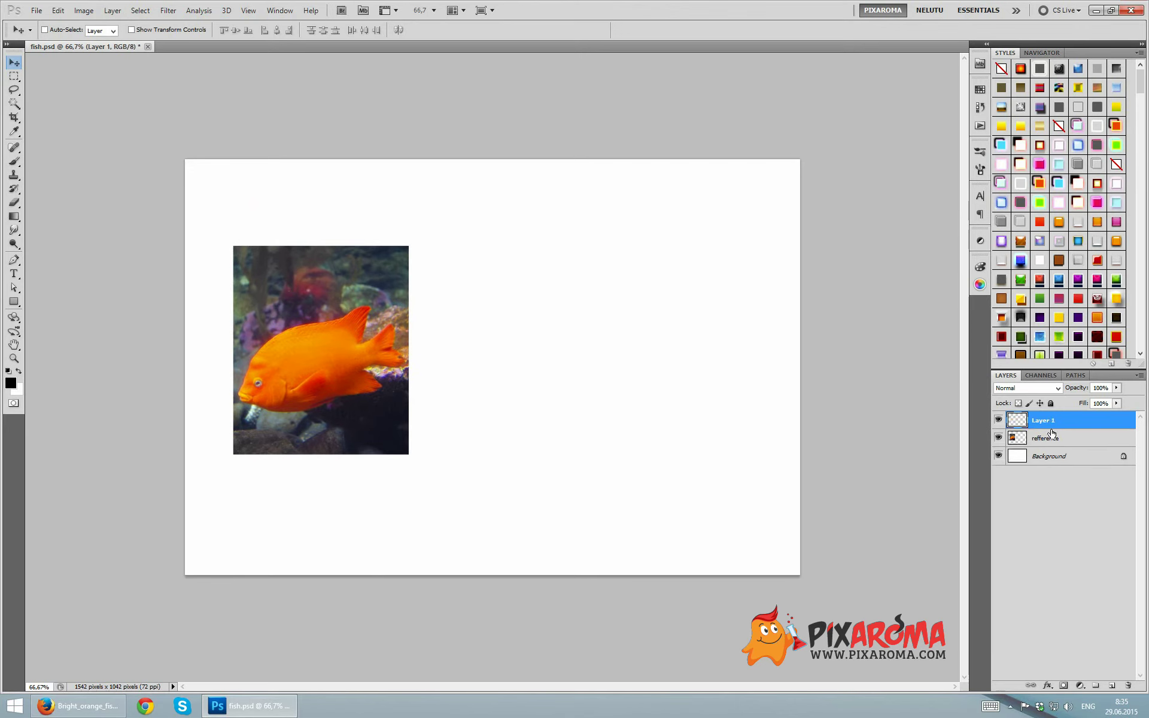
double_click(1041, 421)
type("sketch")
key("Return")
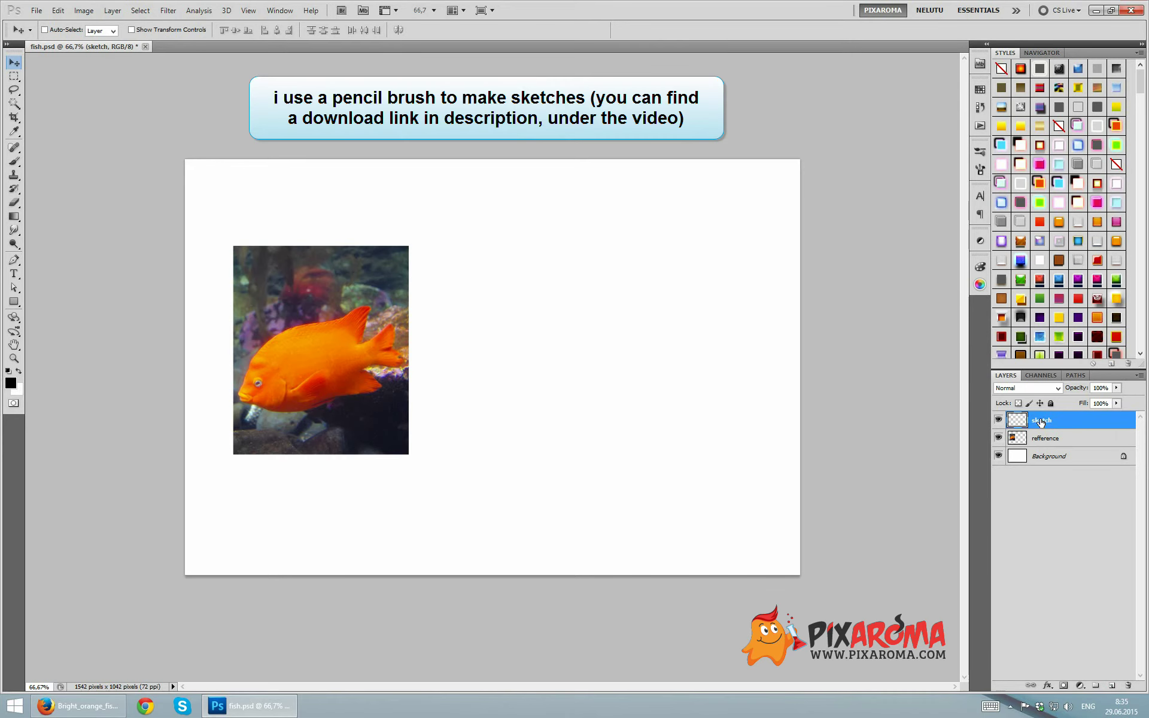
left_click(13, 64)
- Zoom to 100% and choose the Brush tool with the 24 px soft round preset
key("ctrl+plus")
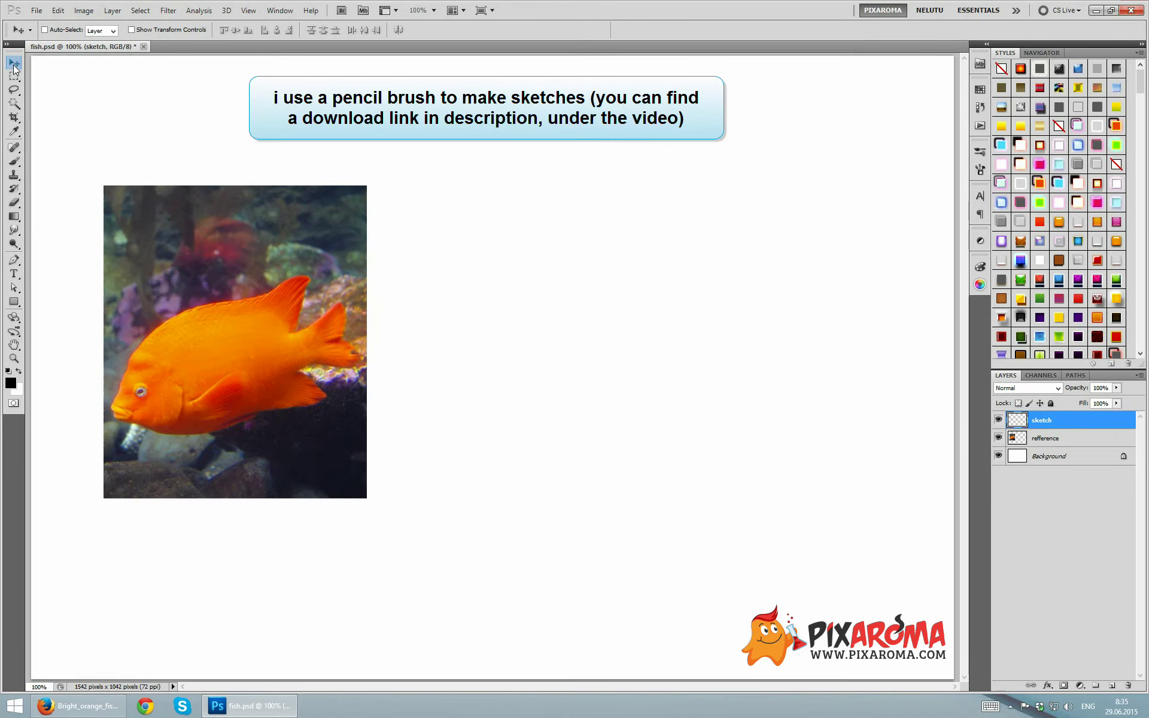
left_click(13, 162)
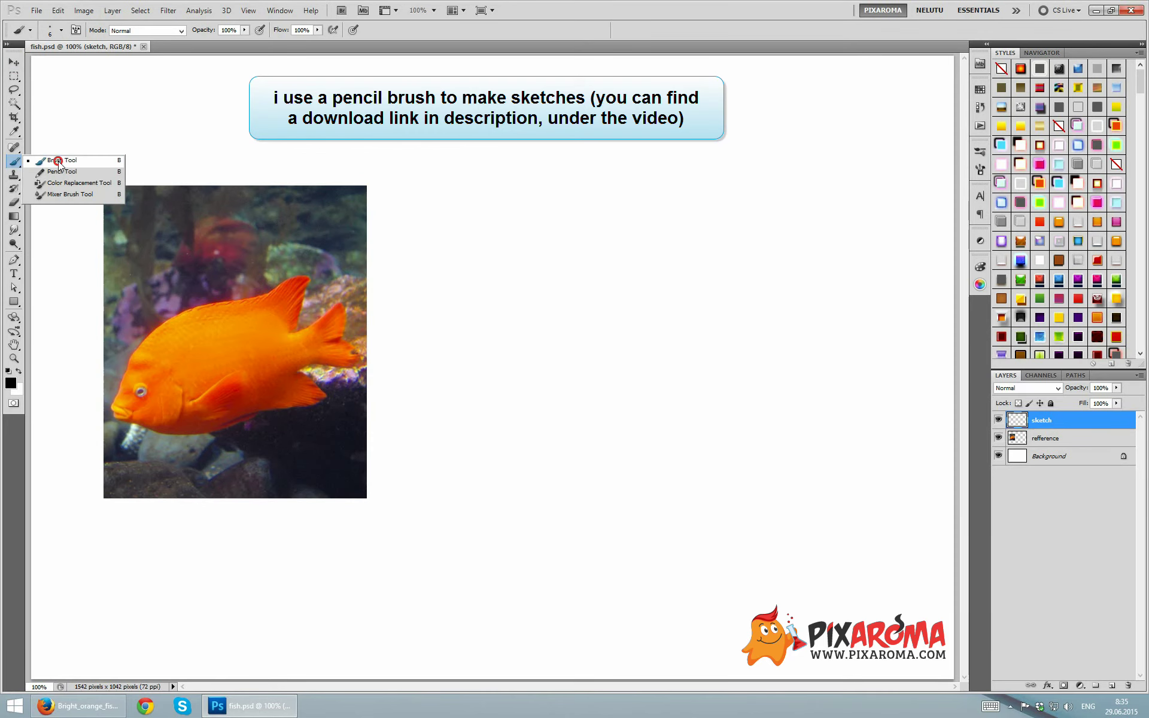
left_click(58, 161)
left_click(61, 32)
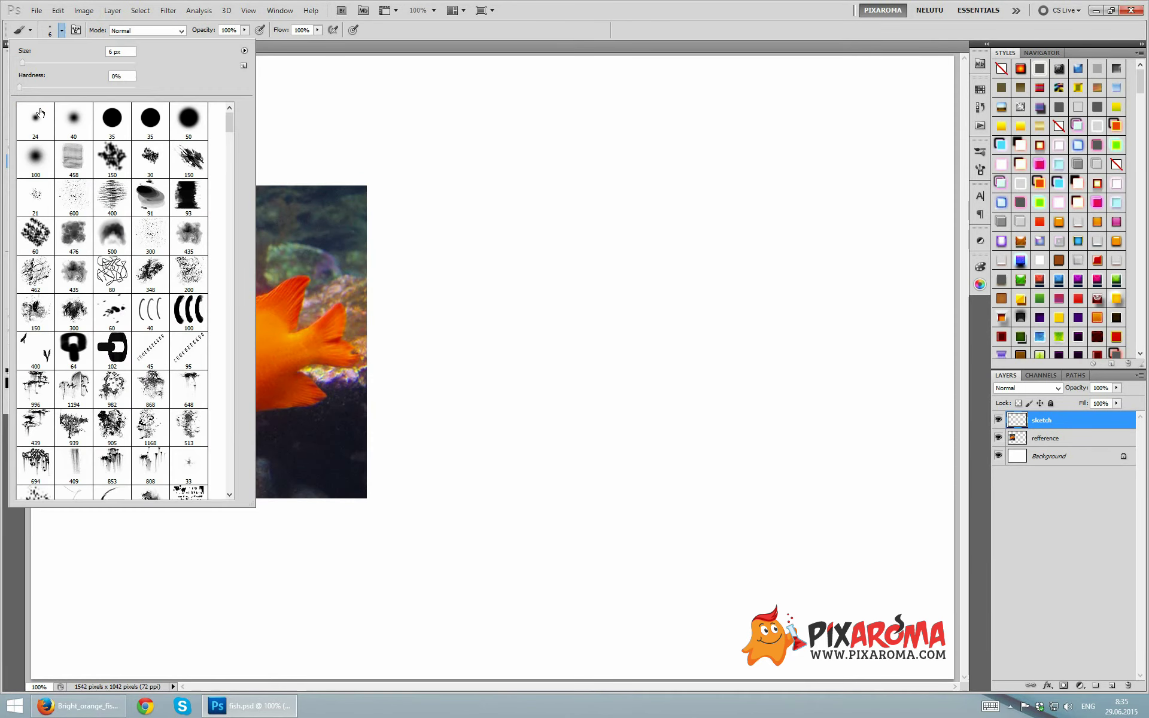
left_click(35, 129)
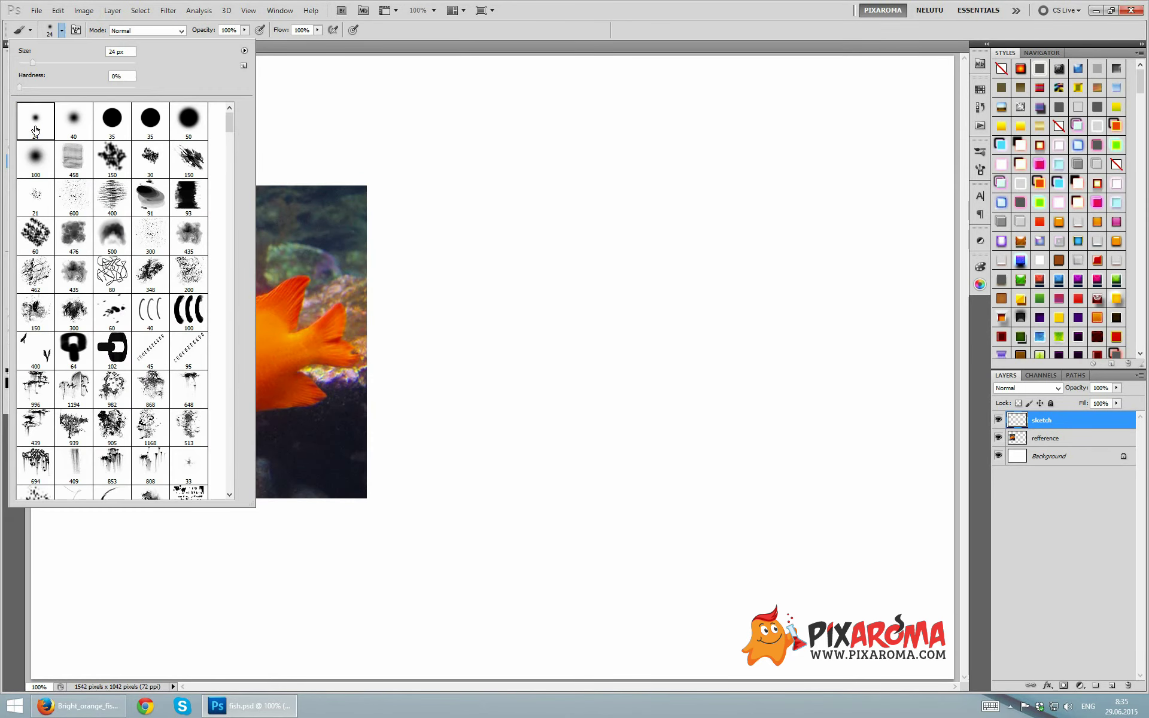
left_click(429, 36)
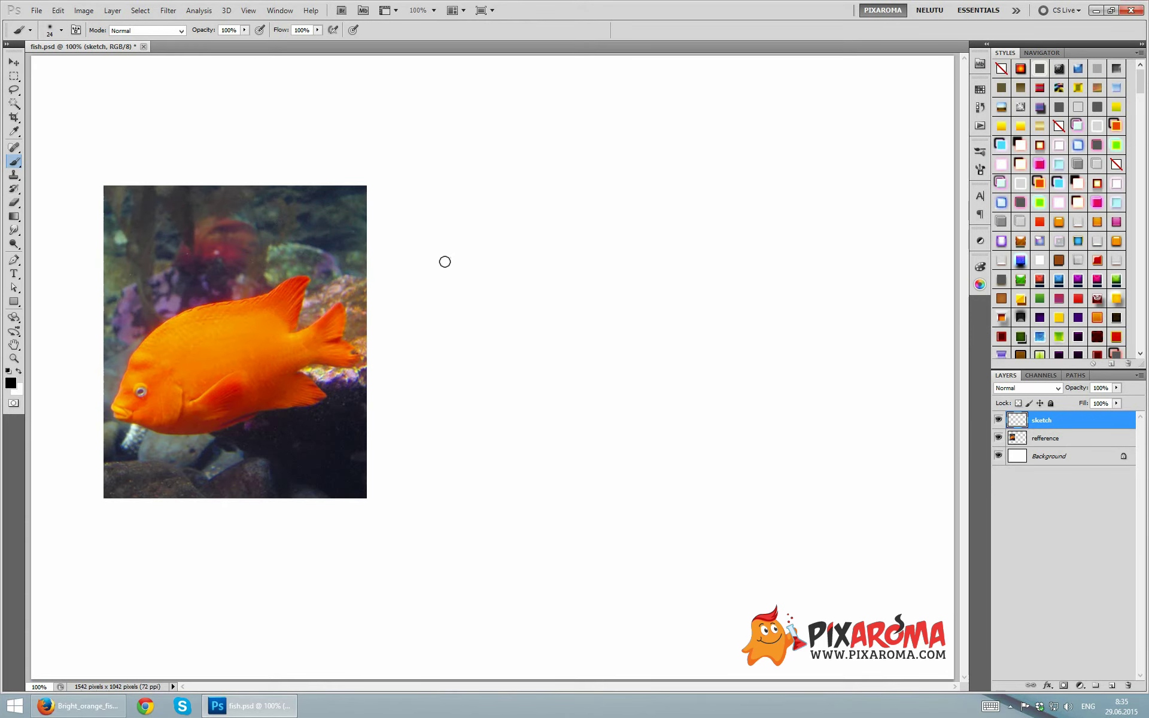
- Shrink the brush slightly and sketch rough strokes for the fish's back, head, belly and tail
key("bracketleft")
left_click_drag(515, 310, 611, 273)
mouse_move(522, 306)
left_mouse_down()
mouse_move(483, 357)
mouse_move(482, 387)
mouse_move(544, 412)
mouse_move(596, 409)
mouse_move(662, 373)
left_mouse_up()
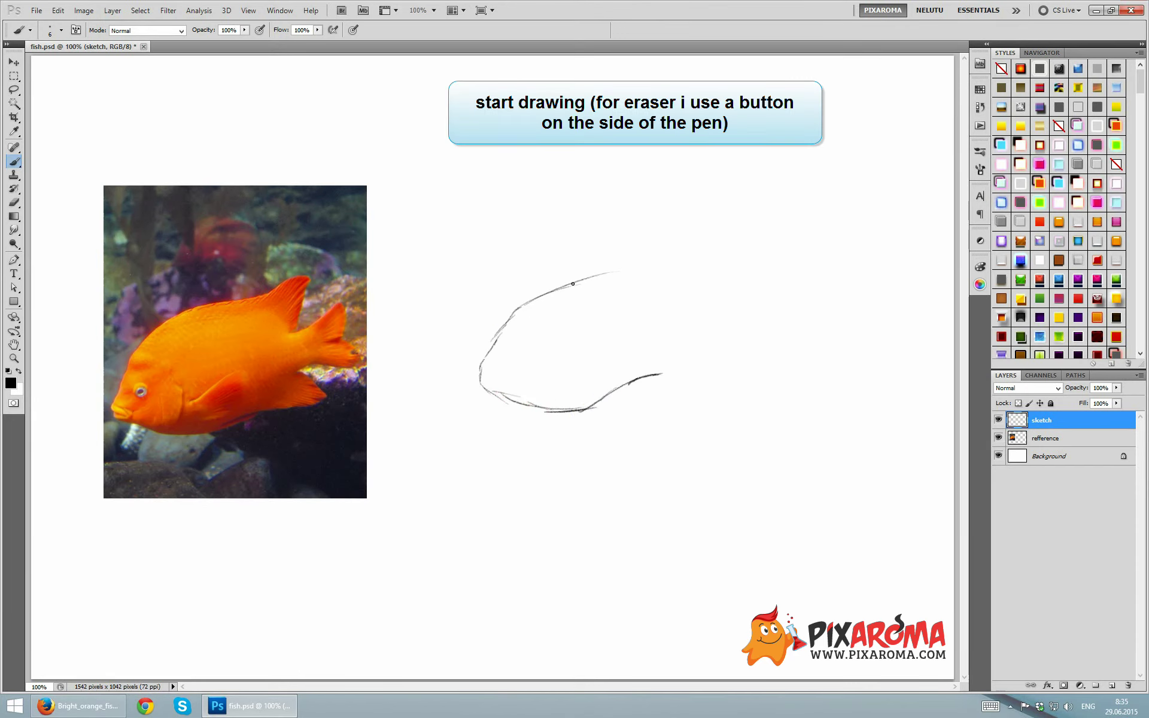
mouse_move(594, 274)
left_mouse_down()
mouse_move(639, 278)
mouse_move(618, 315)
mouse_move(661, 289)
mouse_move(674, 295)
mouse_move(667, 331)
mouse_move(638, 349)
mouse_move(677, 372)
mouse_move(619, 392)
mouse_move(657, 375)
left_mouse_up()
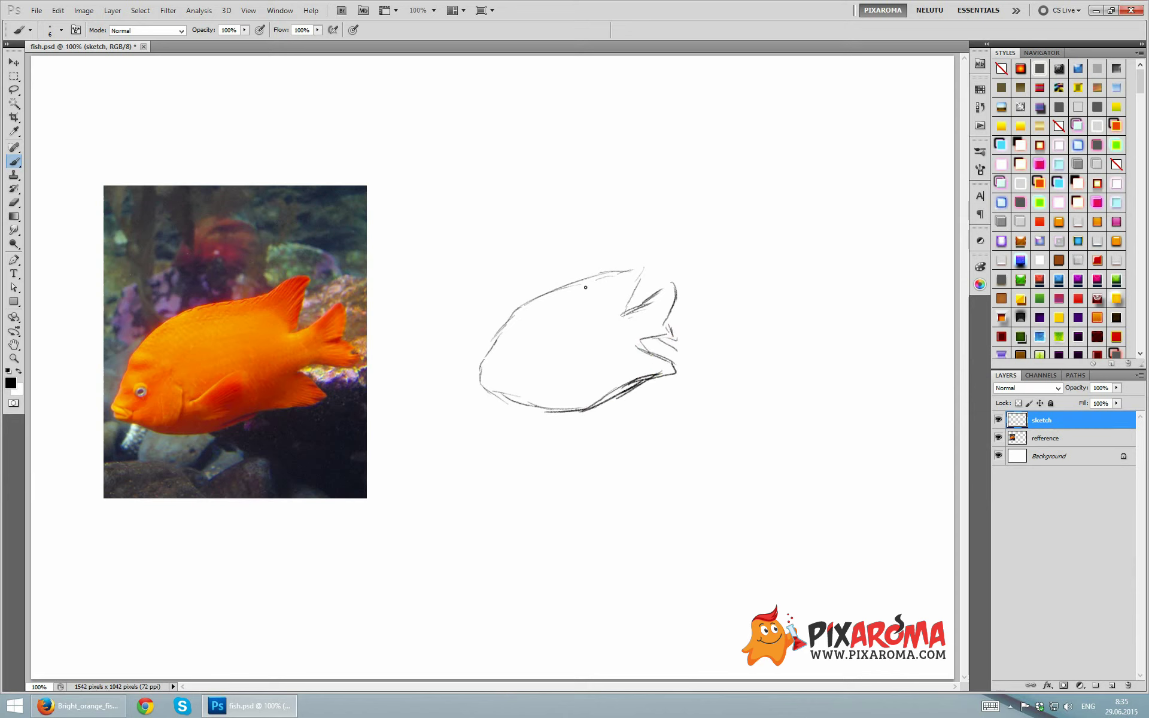
mouse_move(592, 279)
left_mouse_down()
mouse_move(636, 264)
mouse_move(632, 281)
left_mouse_up()
- Stretch the fish sketch slightly wider and retrace its back and lower belly
key("ctrl+t")
left_click_drag(677, 339, 704, 338)
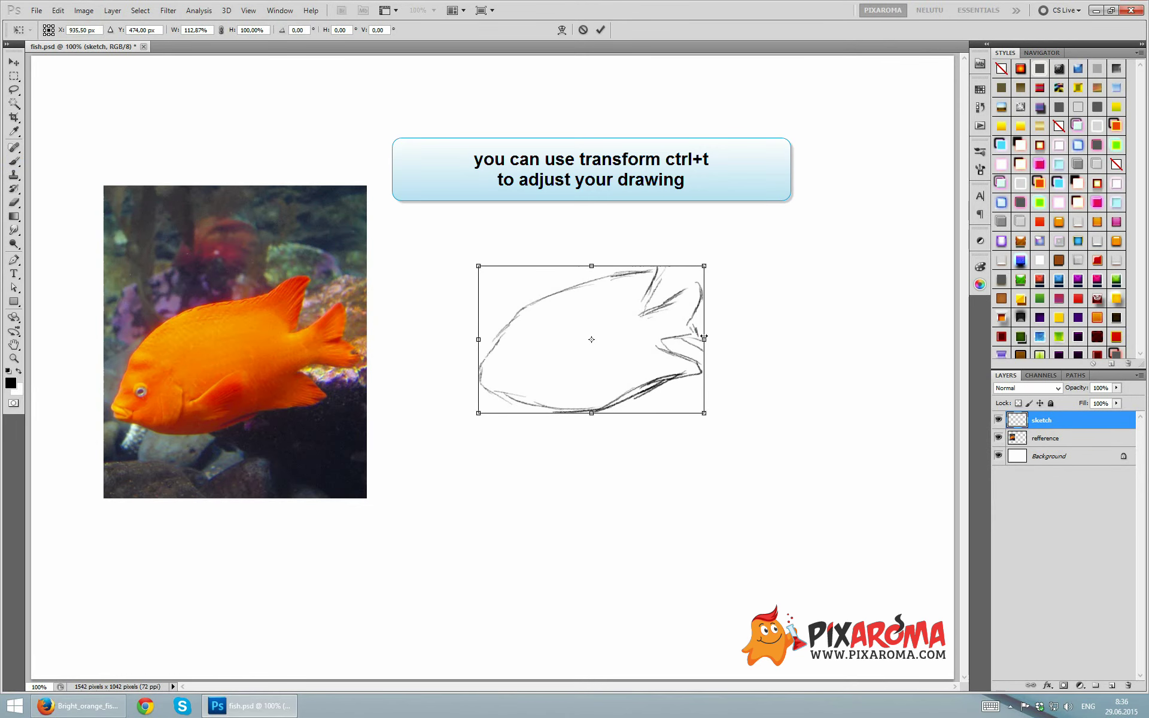
key("Return")
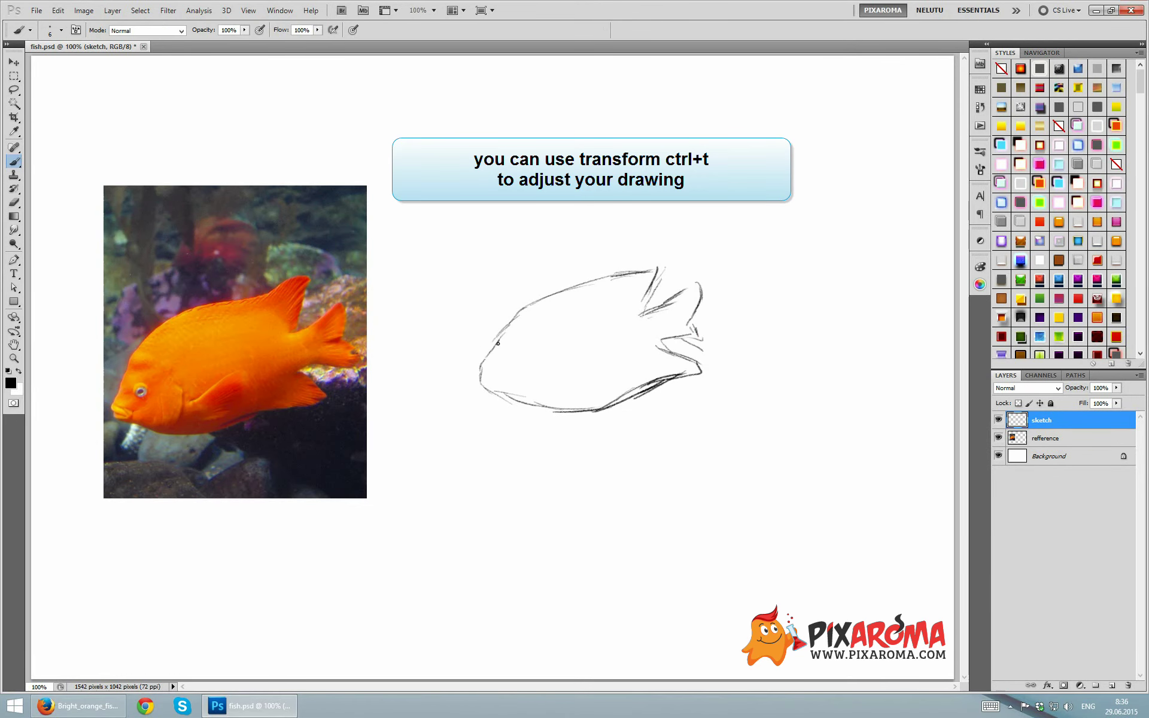
left_click_drag(498, 343, 635, 279)
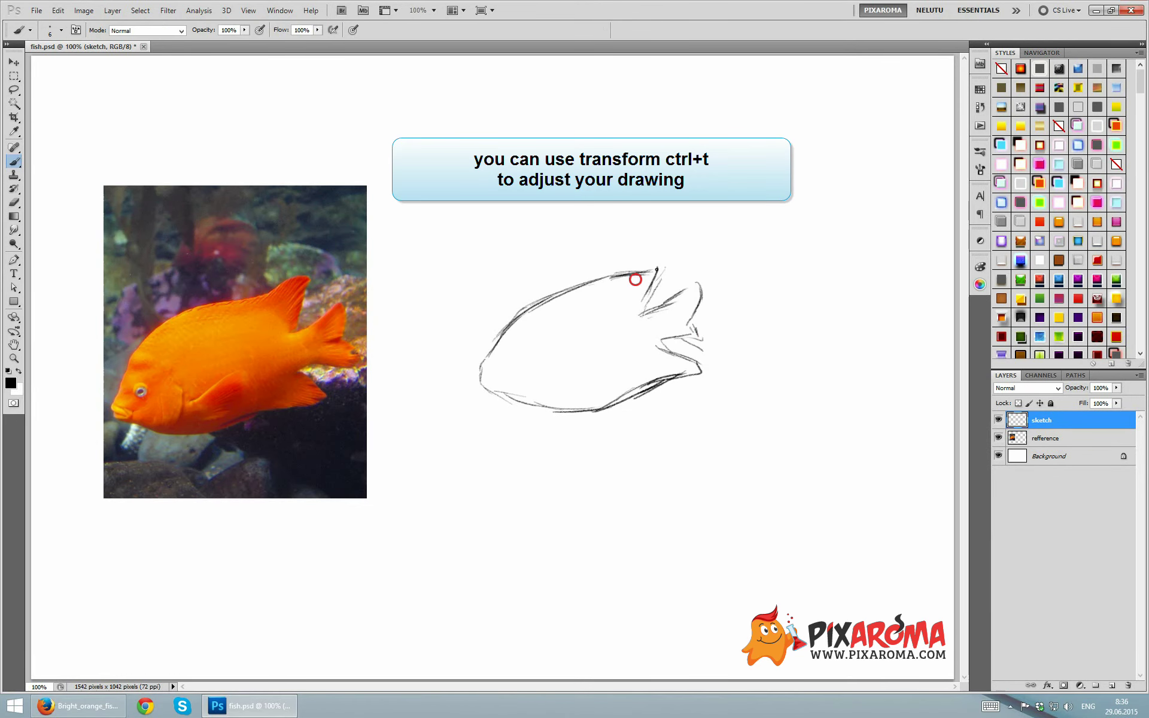
left_click_drag(512, 327, 671, 300)
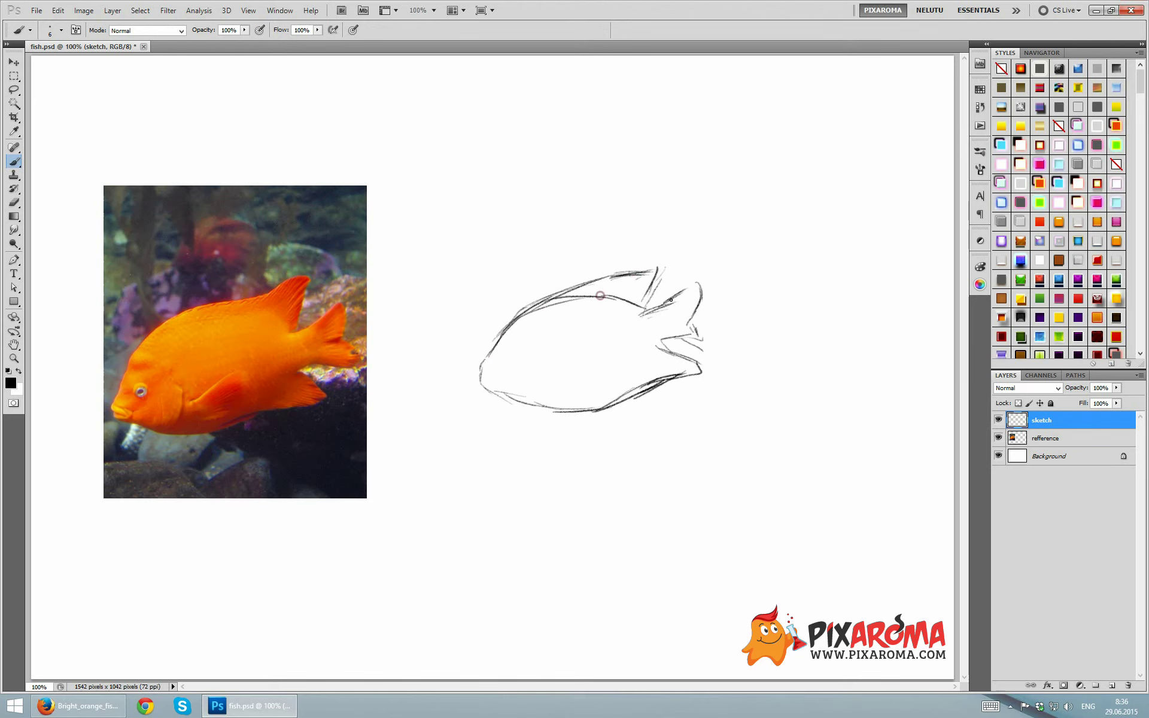
mouse_move(616, 305)
left_mouse_down()
mouse_move(682, 294)
mouse_move(685, 322)
mouse_move(717, 334)
mouse_move(654, 340)
mouse_move(691, 366)
mouse_move(693, 333)
mouse_move(592, 404)
left_mouse_up()
left_click_drag(618, 386, 583, 405)
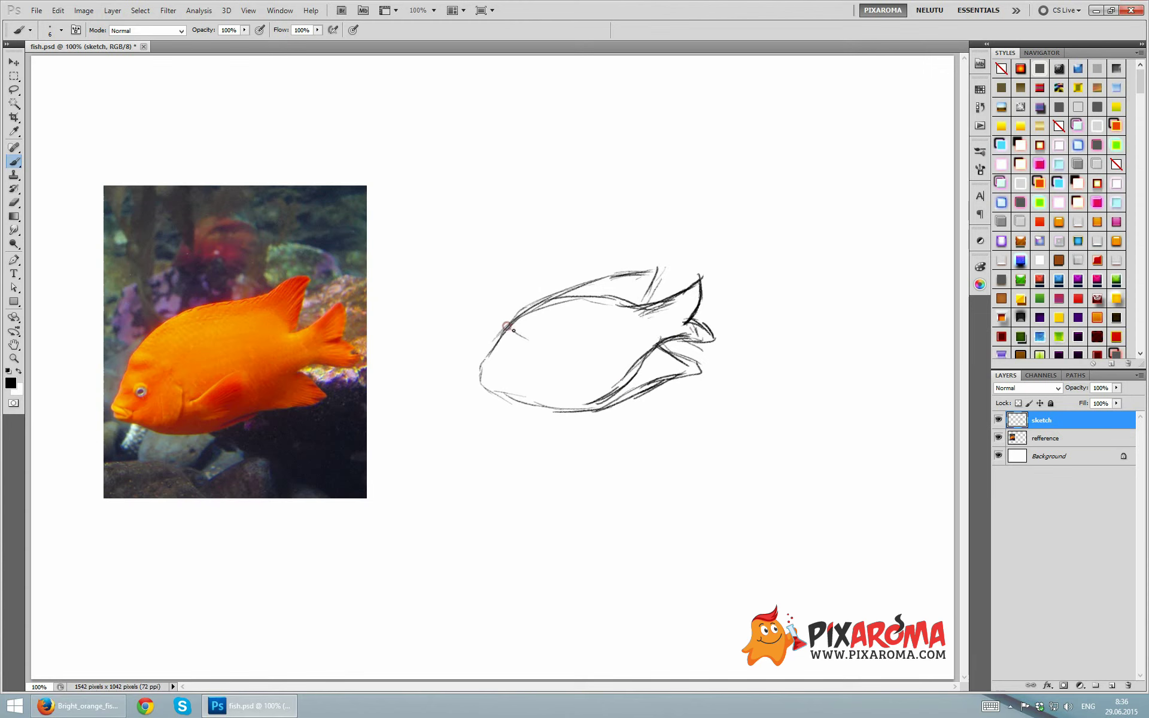
- Sketch the gill line, forehead, mouth, eye and pectoral fin
mouse_move(507, 326)
left_mouse_down()
mouse_move(545, 383)
mouse_move(540, 360)
mouse_move(478, 371)
left_mouse_up()
mouse_move(503, 328)
left_mouse_down()
mouse_move(476, 386)
mouse_move(501, 337)
mouse_move(483, 385)
mouse_move(522, 382)
mouse_move(509, 402)
mouse_move(483, 384)
mouse_move(530, 379)
left_mouse_up()
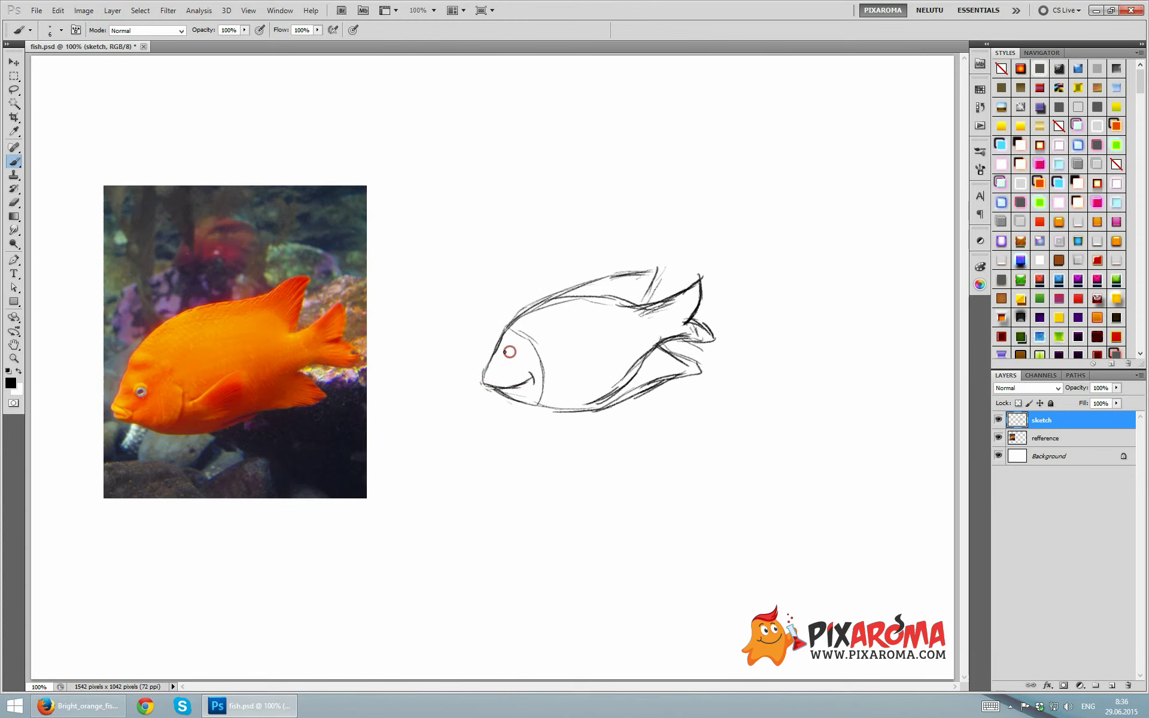
mouse_move(506, 350)
left_mouse_down()
mouse_move(519, 358)
mouse_move(504, 347)
left_mouse_up()
mouse_move(507, 331)
left_mouse_down()
mouse_move(539, 352)
mouse_move(542, 388)
mouse_move(590, 392)
mouse_move(556, 402)
mouse_move(583, 419)
left_mouse_up()
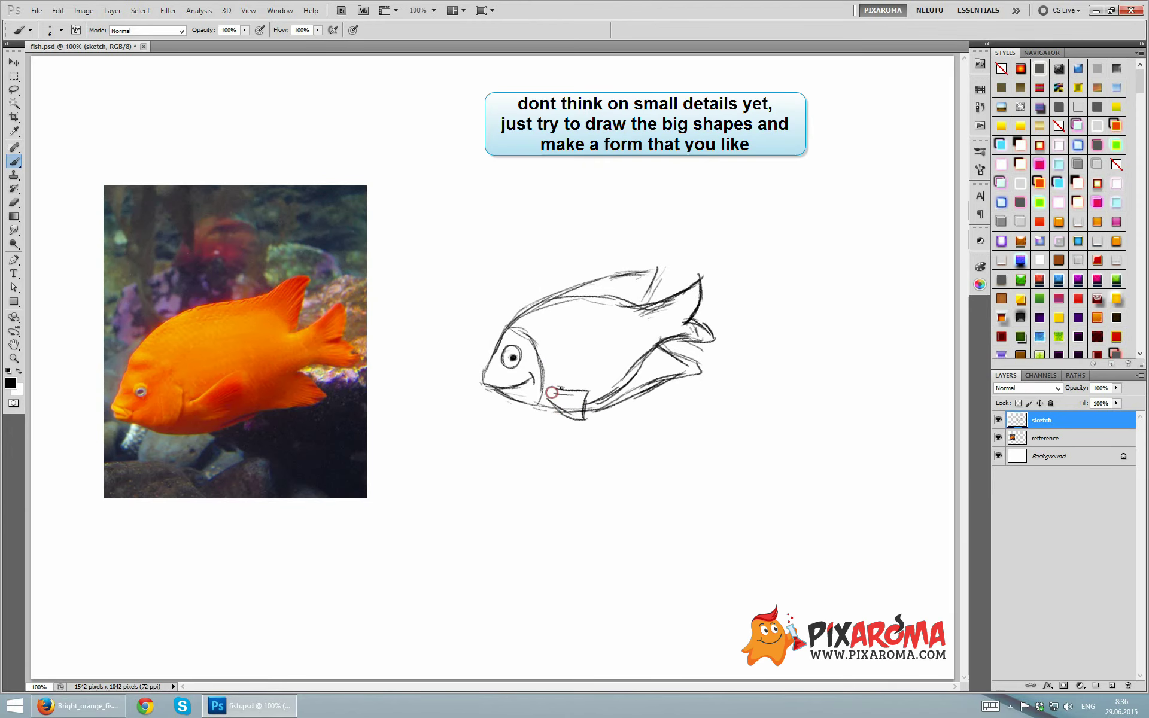
mouse_move(547, 392)
left_mouse_down()
mouse_move(600, 392)
mouse_move(577, 422)
mouse_move(592, 415)
mouse_move(577, 413)
mouse_move(580, 395)
mouse_move(541, 409)
mouse_move(558, 415)
mouse_move(555, 390)
mouse_move(590, 387)
mouse_move(550, 396)
mouse_move(574, 395)
left_mouse_up()
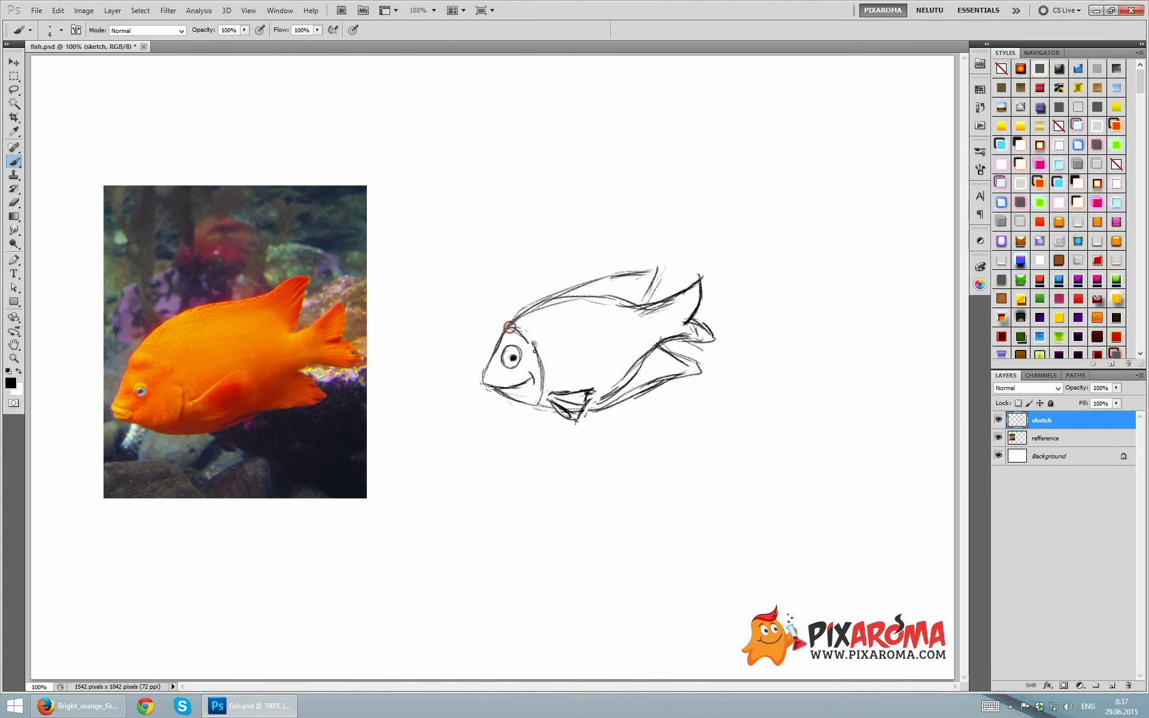
- Add the dorsal fin, tail edges and lower body, and begin a crown above the head
mouse_move(510, 328)
left_mouse_down()
mouse_move(520, 334)
mouse_move(531, 303)
mouse_move(649, 267)
mouse_move(639, 299)
left_mouse_up()
mouse_move(537, 306)
left_mouse_down()
mouse_move(628, 303)
mouse_move(697, 276)
mouse_move(692, 312)
mouse_move(633, 309)
left_mouse_up()
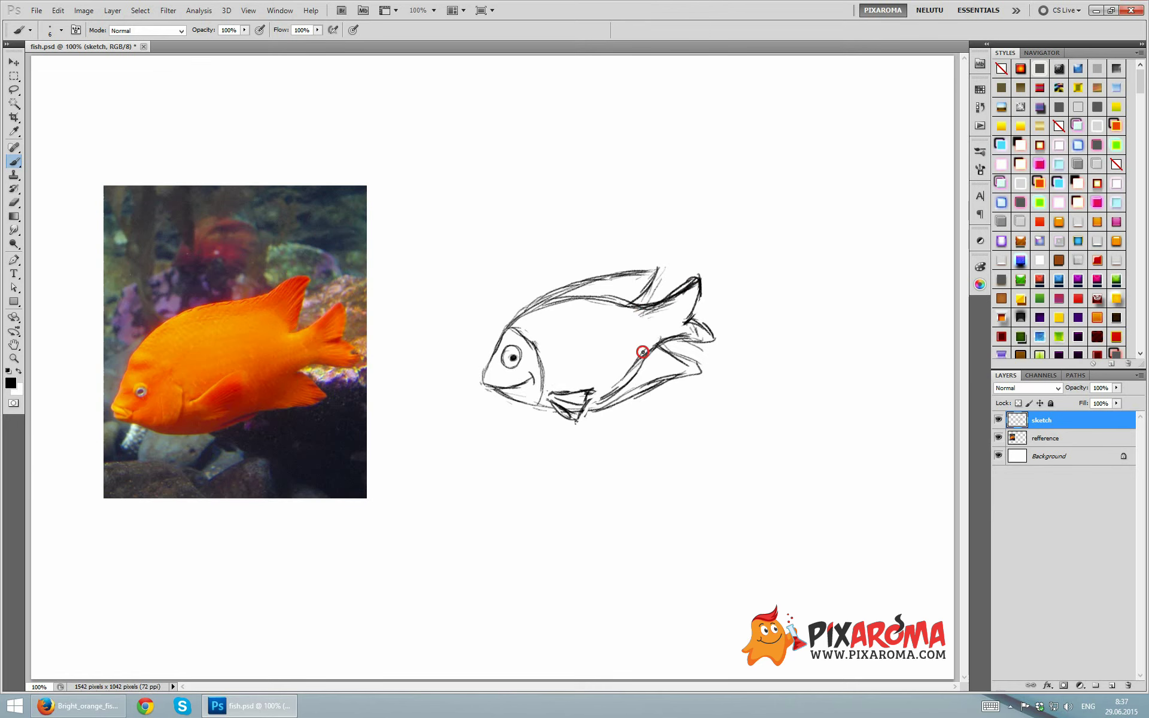
left_click_drag(643, 352, 663, 341)
mouse_move(700, 279)
left_mouse_down()
mouse_move(693, 313)
mouse_move(710, 335)
left_mouse_up()
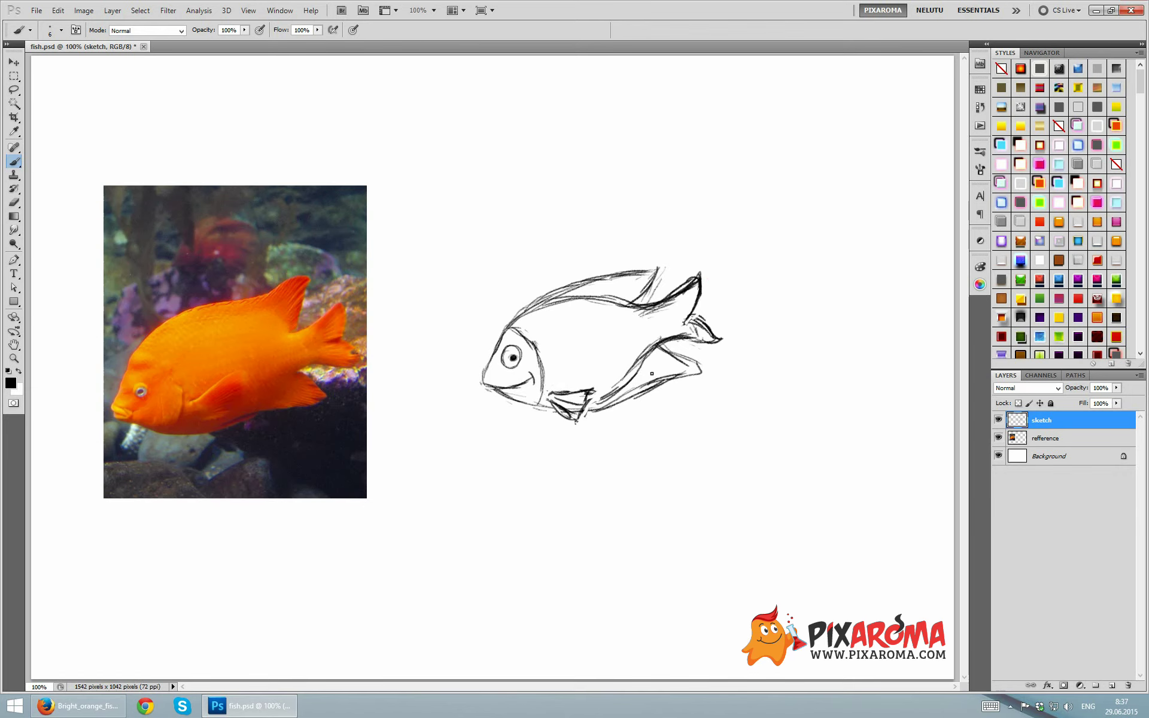
mouse_move(669, 348)
left_mouse_down()
mouse_move(636, 354)
mouse_move(688, 345)
mouse_move(699, 367)
mouse_move(671, 373)
mouse_move(699, 372)
mouse_move(632, 378)
left_mouse_up()
left_click_drag(575, 296, 638, 292)
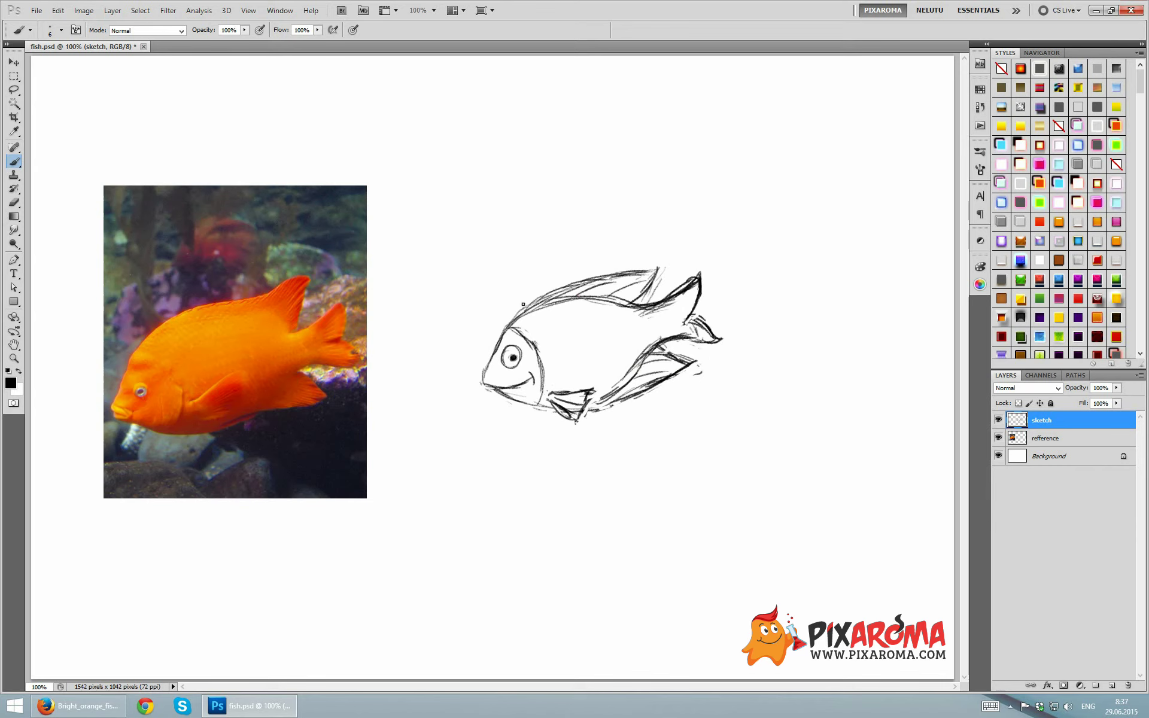
key("ctrl+z")
mouse_move(500, 330)
left_mouse_down()
mouse_move(530, 319)
mouse_move(501, 332)
left_mouse_up()
mouse_move(525, 285)
left_mouse_down()
mouse_move(532, 308)
mouse_move(508, 326)
mouse_move(524, 286)
left_mouse_up()
- Draw a three-pointed crown with small balls on its tips above the head
left_click_drag(537, 315, 525, 277)
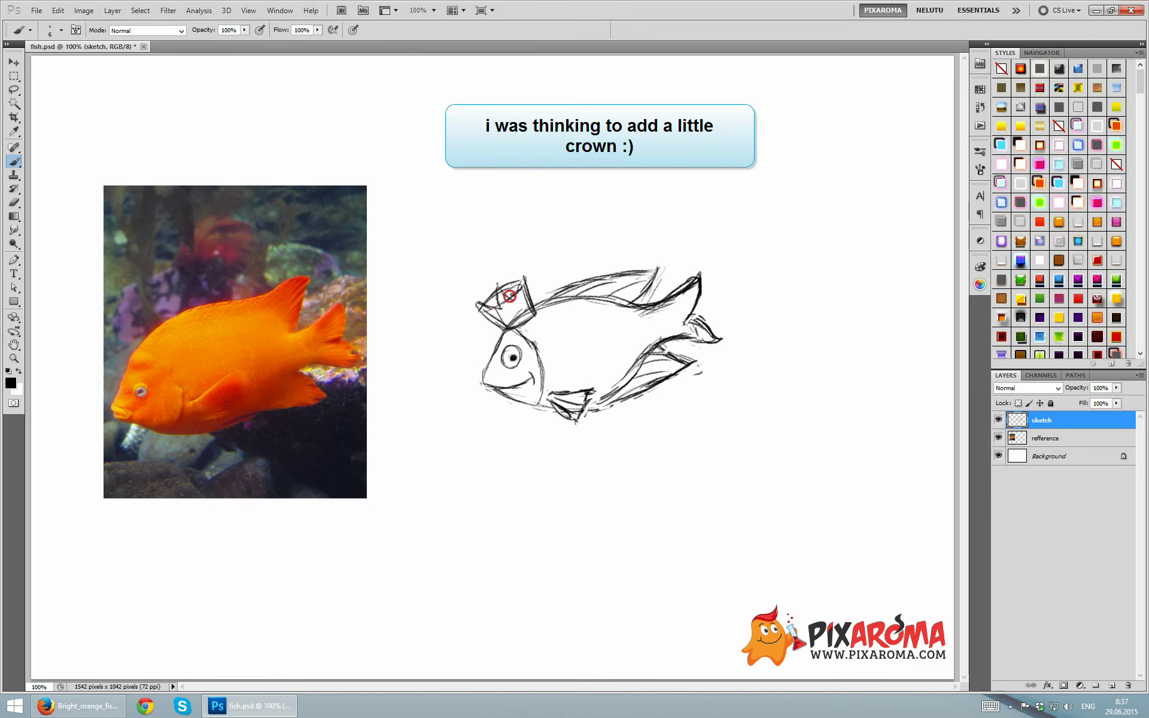
left_click_drag(513, 292, 519, 282)
mouse_move(479, 302)
left_mouse_down()
mouse_move(519, 274)
mouse_move(519, 293)
mouse_move(499, 286)
mouse_move(484, 308)
left_mouse_up()
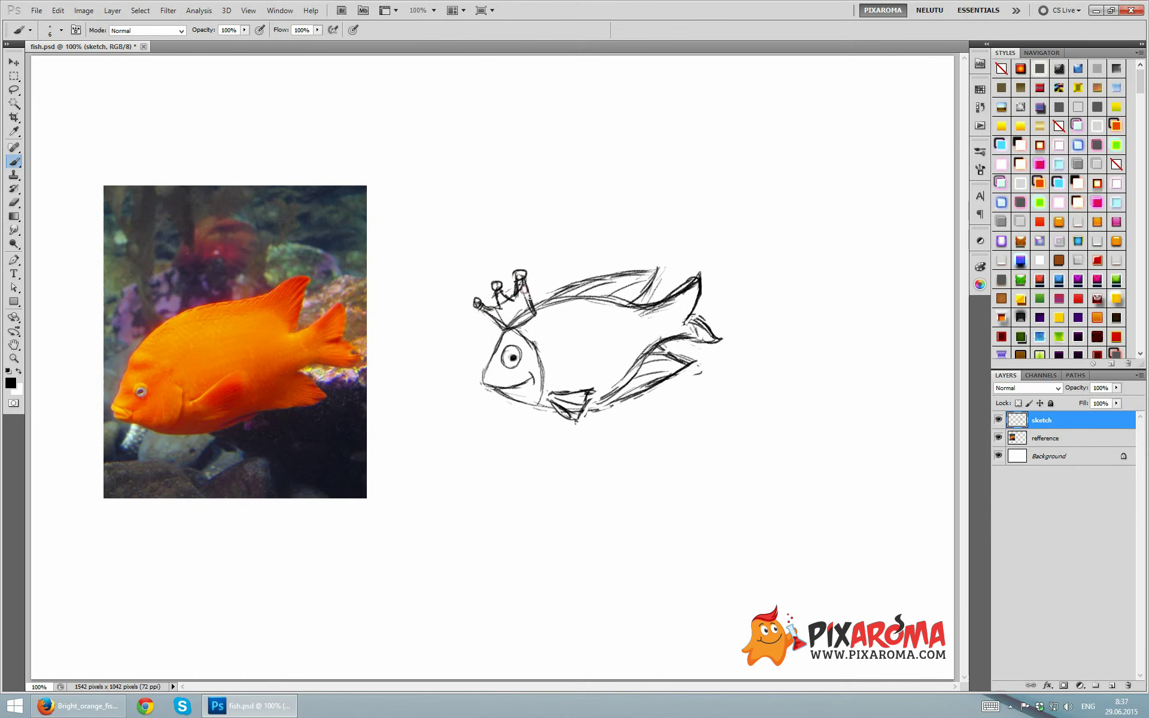
left_click_drag(519, 273, 535, 310)
left_click(627, 313)
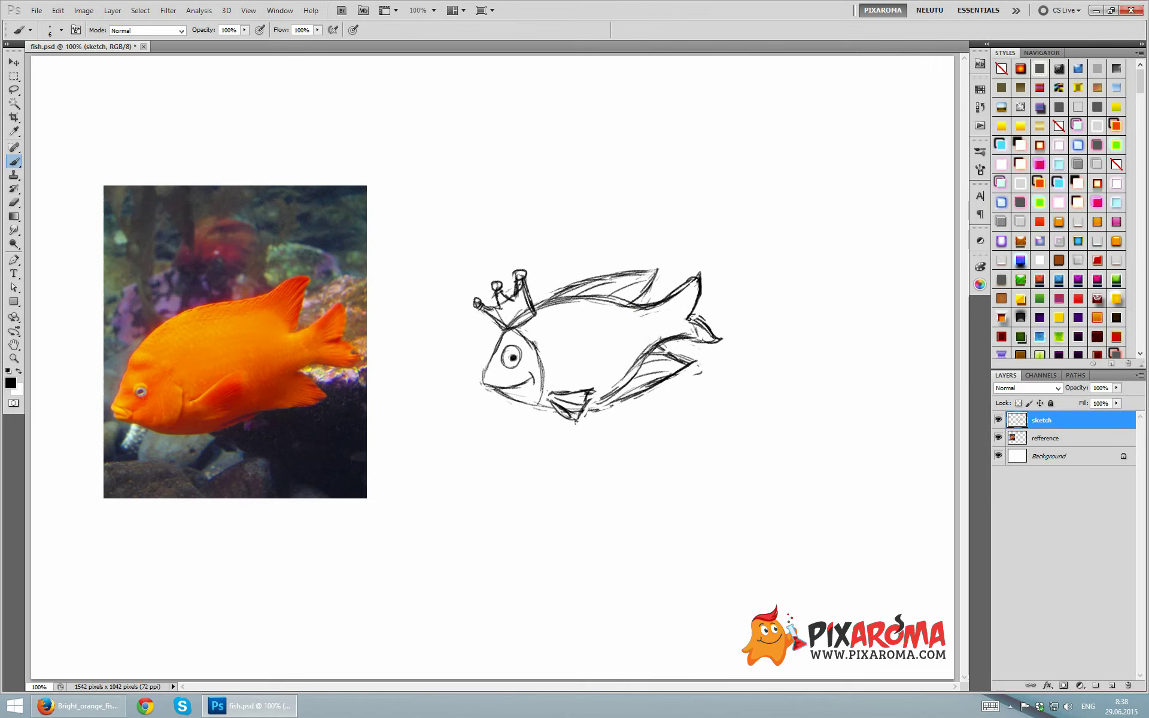
- Darken the upper tail, jaw, mouth, head outline and lower body line
mouse_move(687, 313)
left_mouse_down()
mouse_move(709, 333)
mouse_move(651, 348)
mouse_move(602, 398)
mouse_move(575, 397)
mouse_move(587, 402)
mouse_move(564, 419)
mouse_move(554, 402)
left_mouse_up()
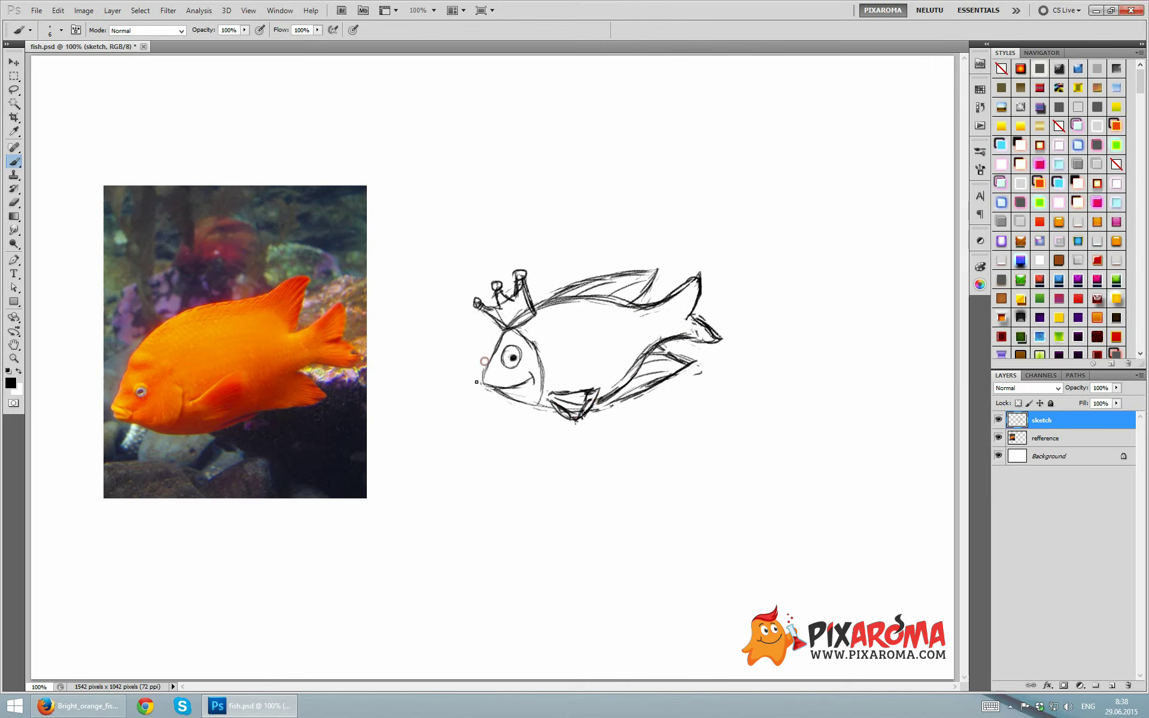
left_click(540, 394)
left_click(539, 394)
left_click_drag(540, 394, 543, 374)
left_click_drag(505, 330, 542, 354)
left_click(539, 378)
left_click_drag(638, 390, 698, 363)
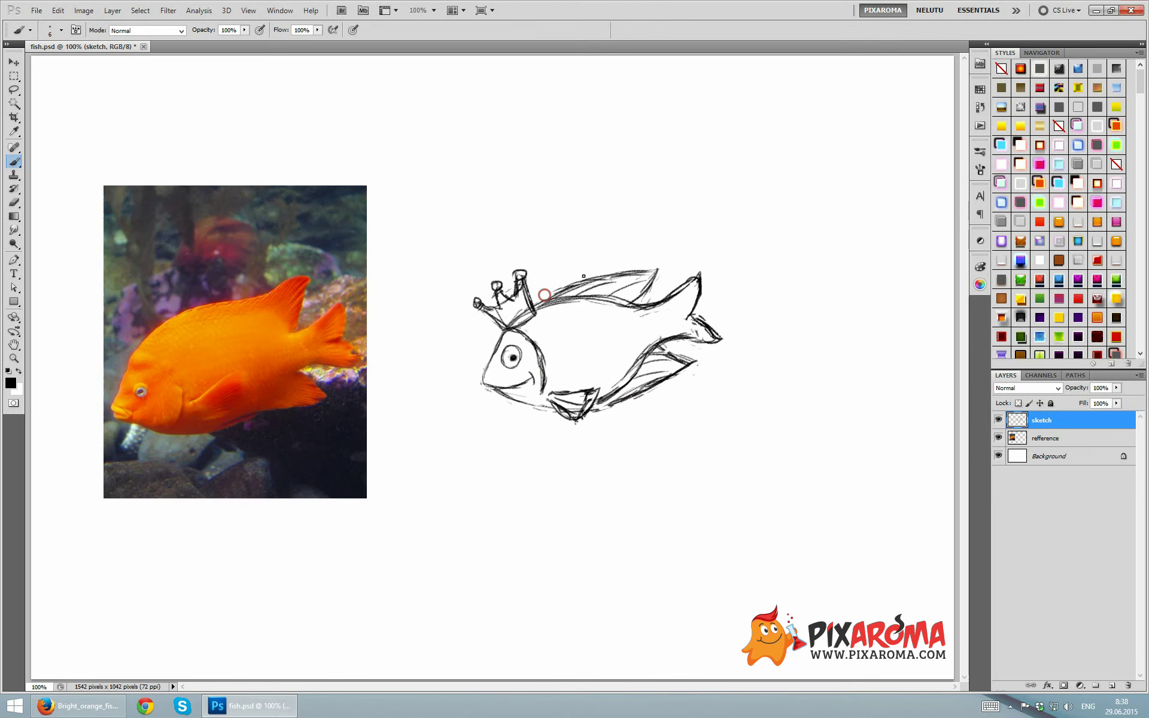
- Retrace the back line and darken the lower and pectoral fins
mouse_move(546, 301)
left_mouse_down()
mouse_move(656, 269)
mouse_move(643, 300)
left_mouse_up()
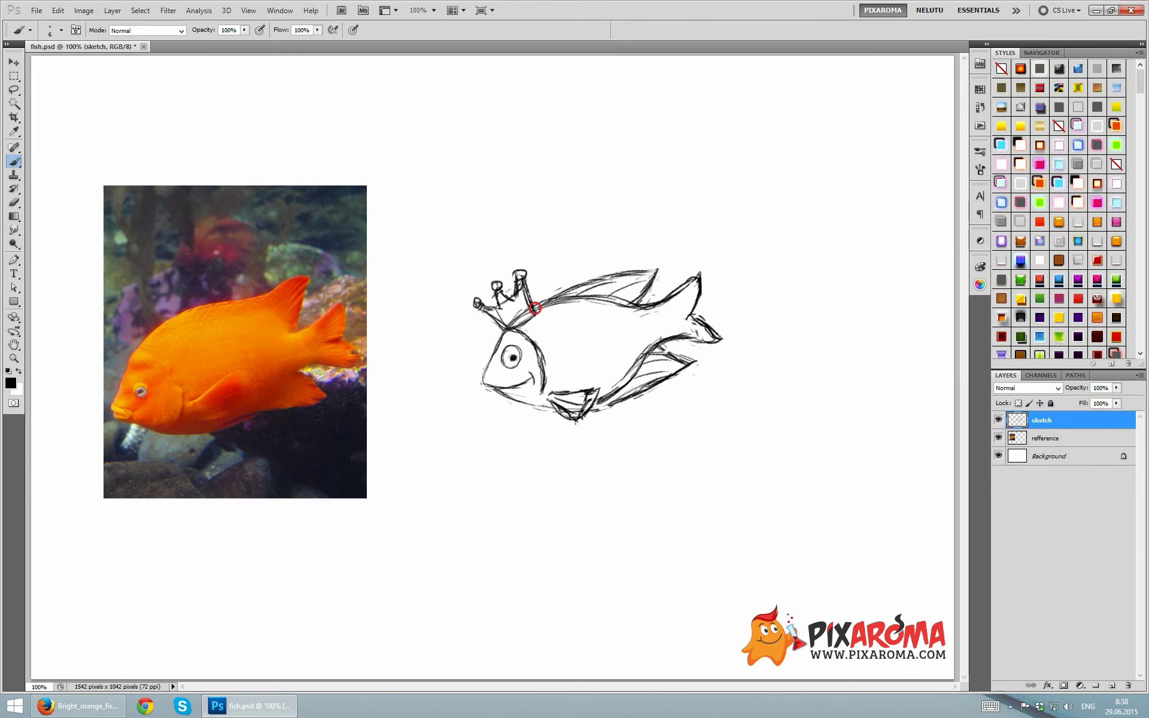
mouse_move(536, 308)
left_mouse_down()
mouse_move(584, 298)
mouse_move(652, 306)
left_mouse_up()
mouse_move(640, 356)
left_mouse_down()
mouse_move(662, 340)
mouse_move(687, 362)
mouse_move(647, 392)
left_mouse_up()
left_click_drag(695, 353, 688, 372)
left_click(696, 377)
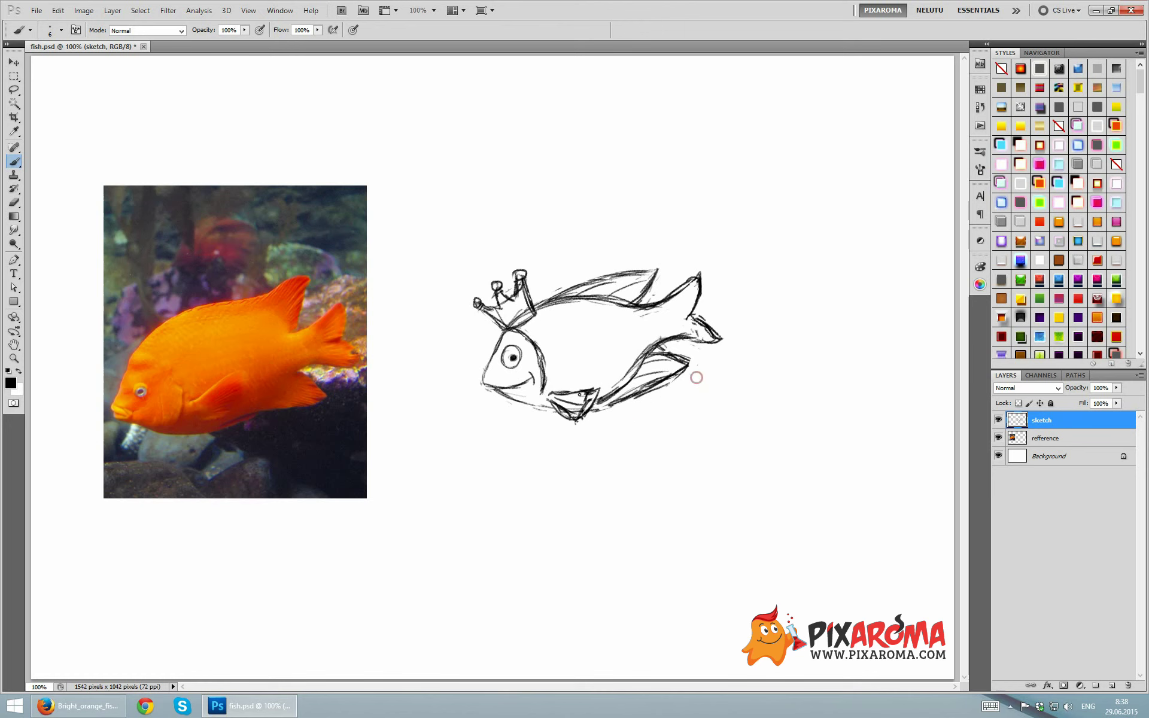
left_click_drag(586, 401, 573, 413)
- Enlarge the fish sketch to about 142% and tilt it about 6° clockwise
key("ctrl+t")
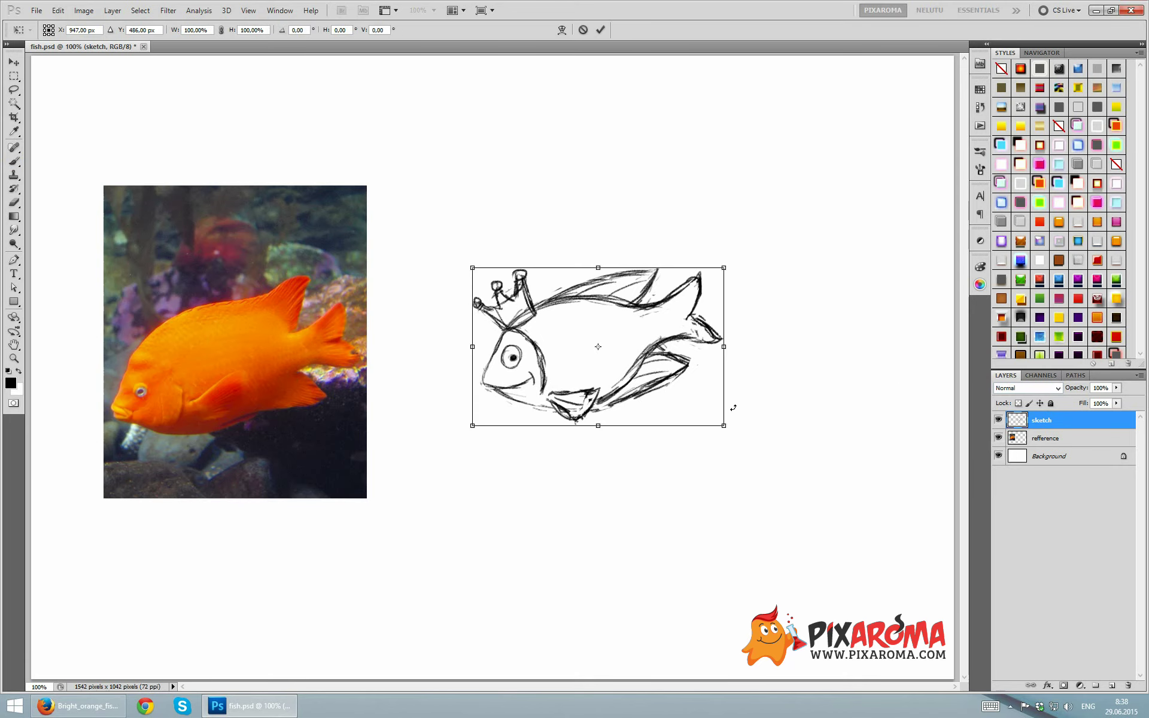
left_click_drag(724, 425, 772, 461)
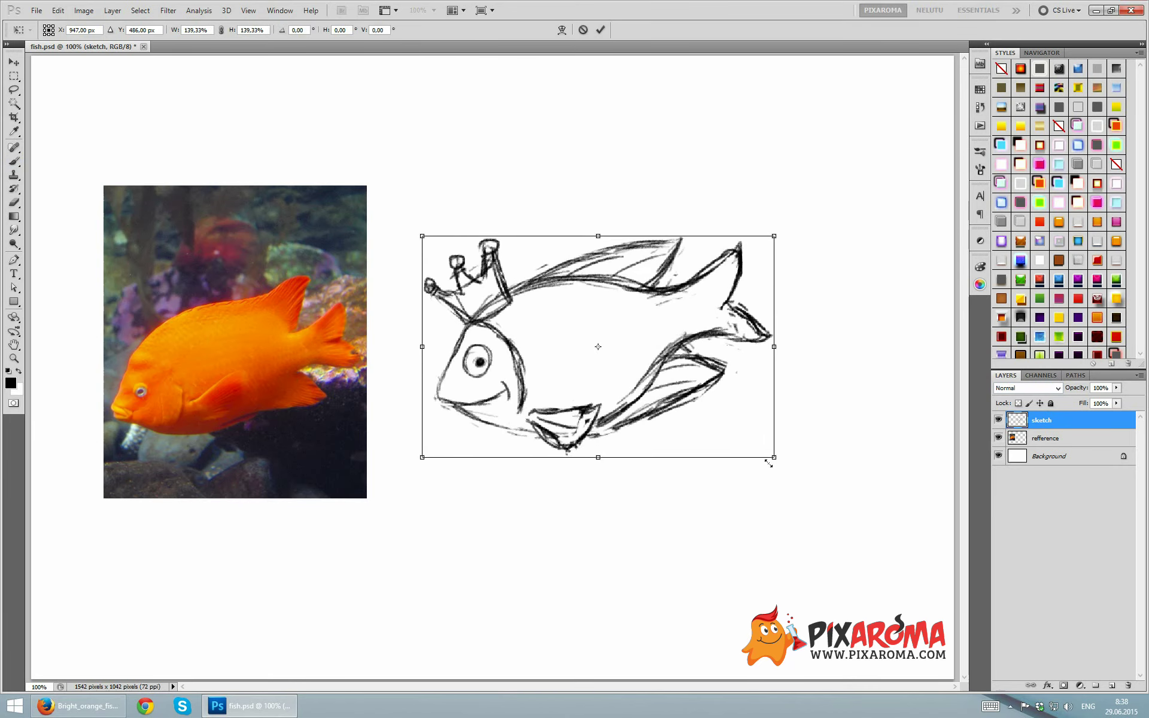
left_click_drag(812, 235, 824, 254)
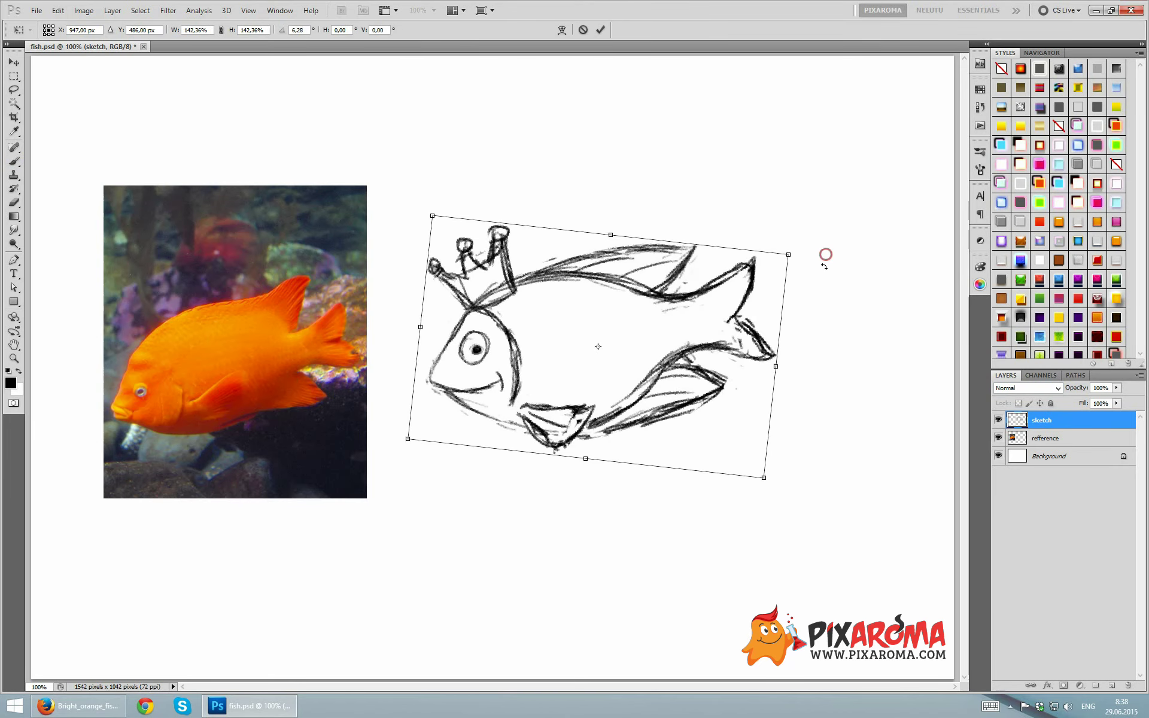
key("Return")
- Lower the sketch layer's opacity and add a new empty layer above it
key("b")
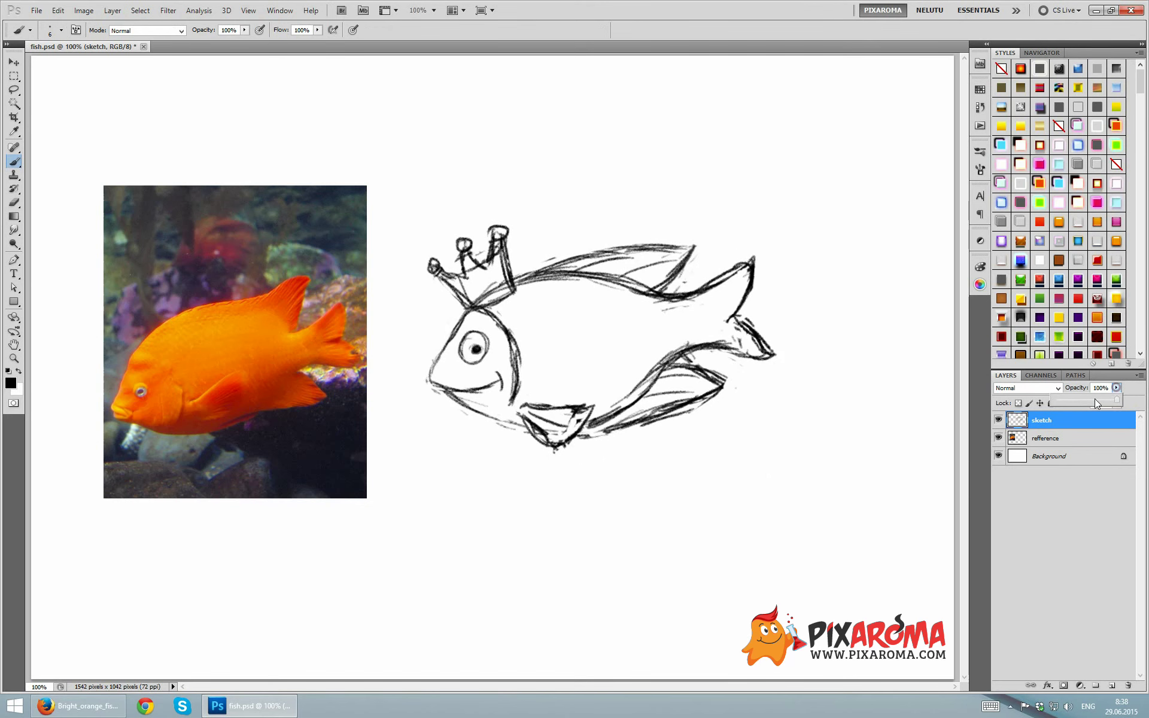
left_click_drag(1116, 400, 1070, 403)
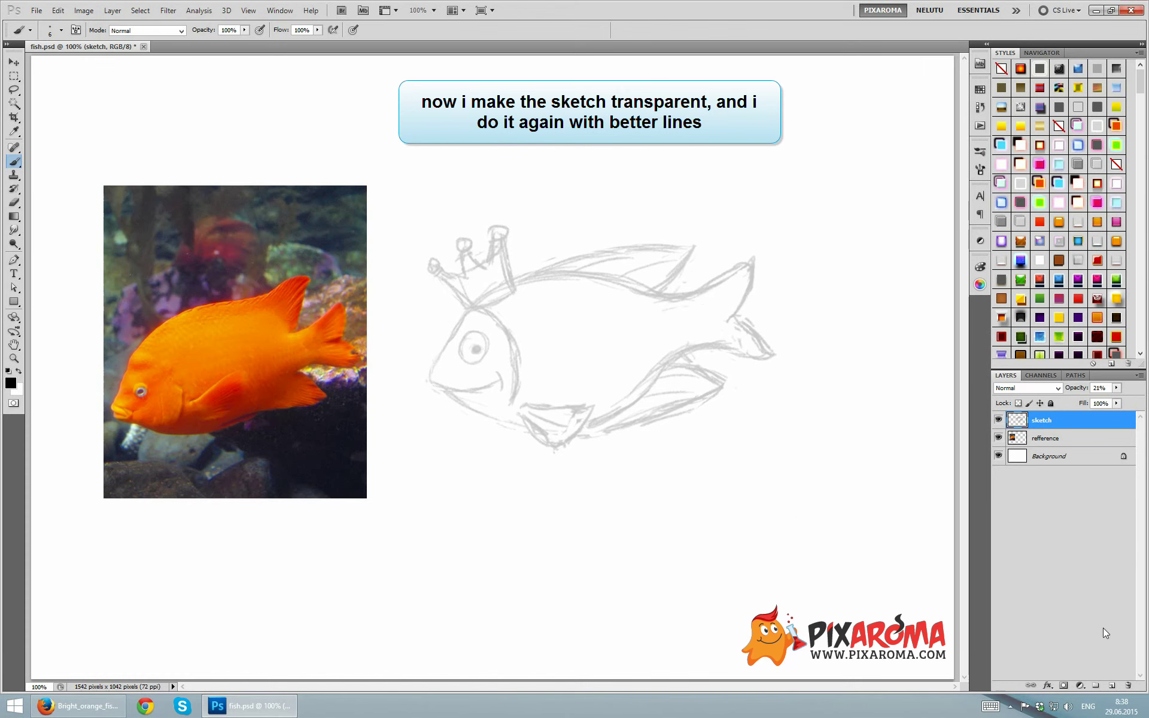
left_click(1112, 685)
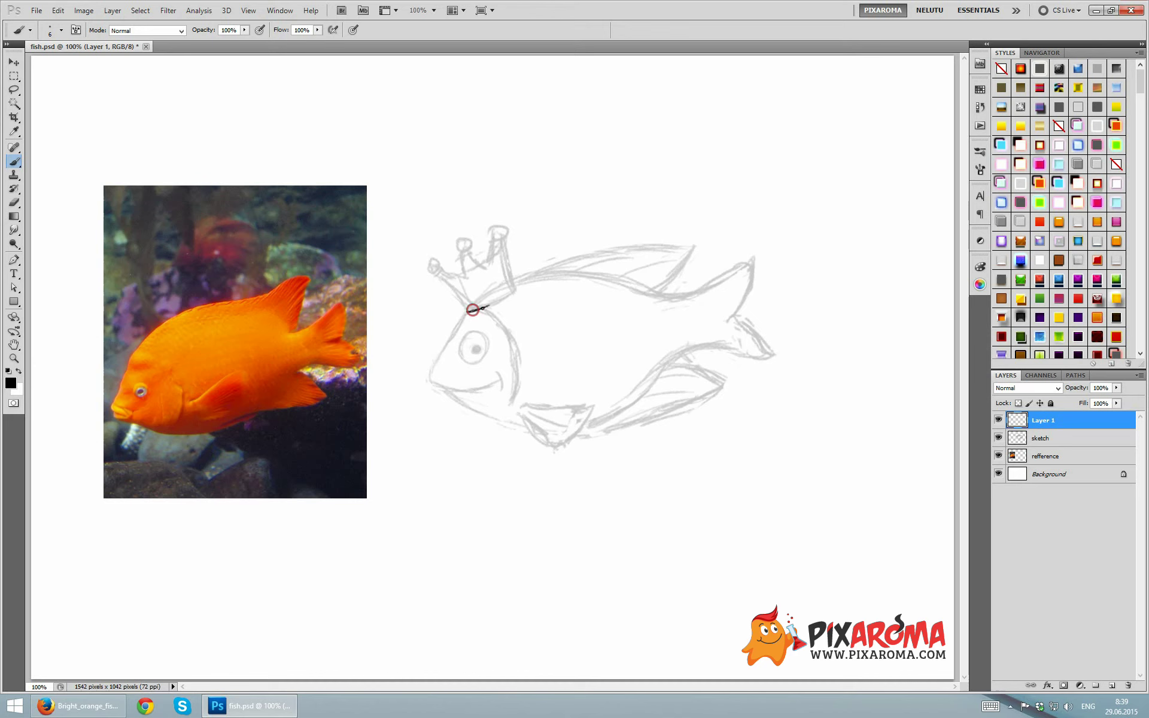
- Ink the crown's base, sides, points and round balls on its tips
left_click_drag(467, 311, 516, 289)
mouse_move(435, 275)
left_mouse_down()
mouse_move(467, 310)
mouse_move(504, 242)
left_mouse_up()
left_click_drag(434, 266, 494, 229)
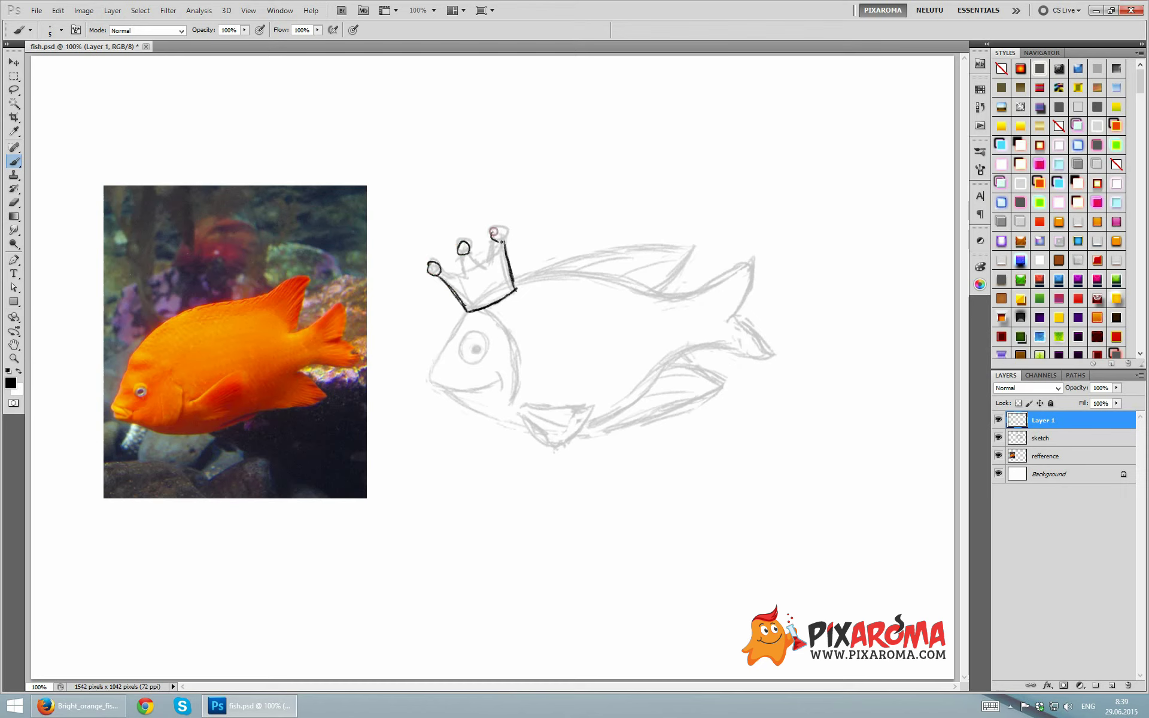
mouse_move(442, 273)
left_mouse_down()
mouse_move(464, 277)
mouse_move(464, 254)
mouse_move(485, 268)
left_mouse_up()
left_click_drag(498, 232, 501, 234)
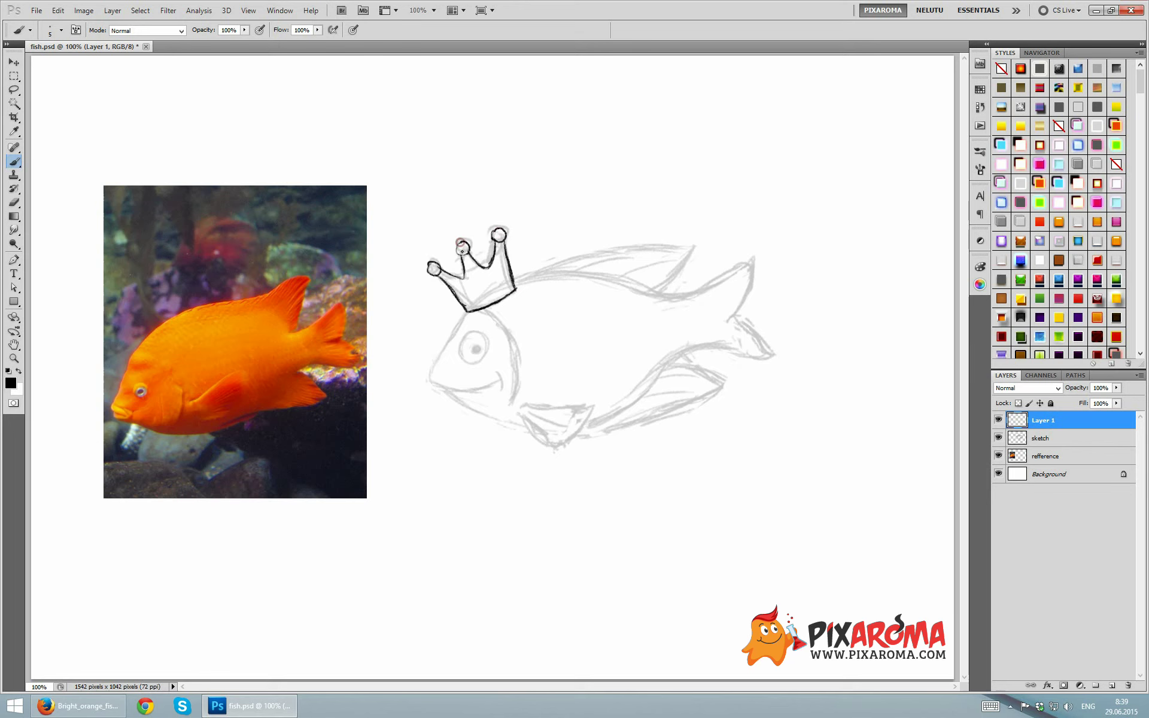
left_click_drag(463, 249, 466, 256)
- Ink the head contour down to the mouth and the eye with its pupil
mouse_move(467, 311)
left_mouse_down()
mouse_move(435, 383)
mouse_move(465, 390)
mouse_move(495, 376)
mouse_move(474, 409)
mouse_move(532, 429)
left_mouse_up()
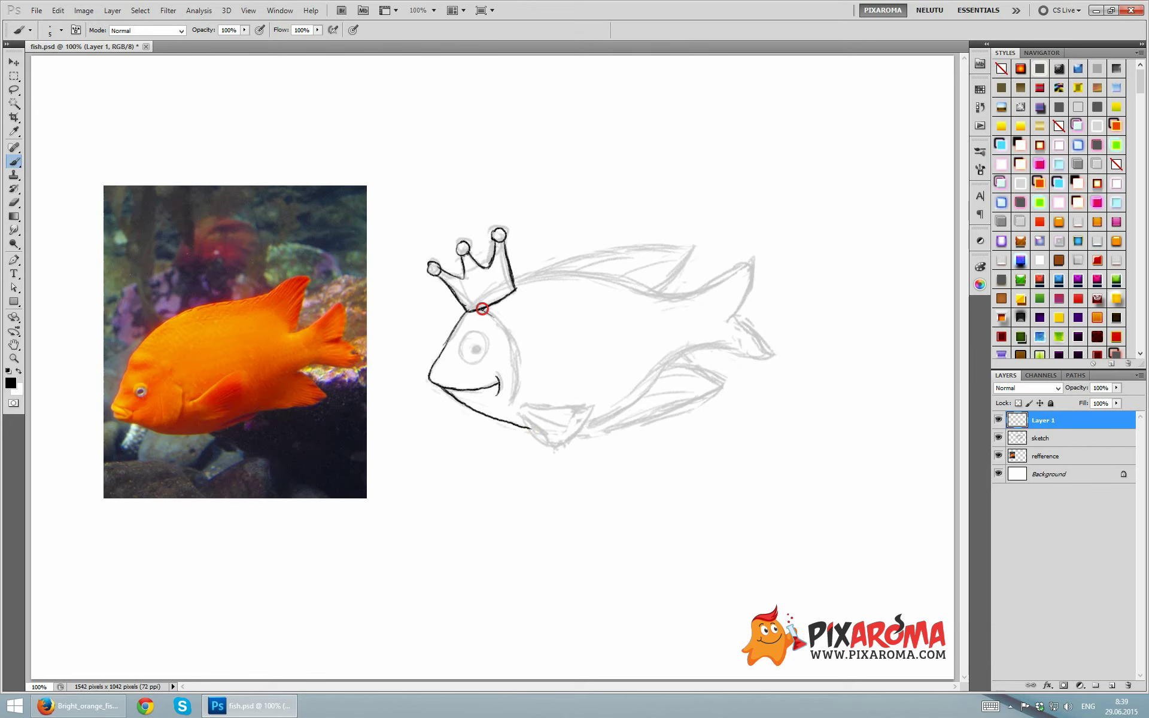
left_click_drag(482, 311, 514, 398)
mouse_move(470, 331)
left_mouse_down()
mouse_move(467, 363)
mouse_move(477, 349)
left_mouse_up()
left_click(474, 347)
left_click(472, 330)
- Ink the back line, belly line, tail notch and dorsal fin's upper edge
mouse_move(550, 280)
left_mouse_down()
mouse_move(661, 298)
mouse_move(752, 261)
mouse_move(724, 322)
mouse_move(765, 346)
left_mouse_up()
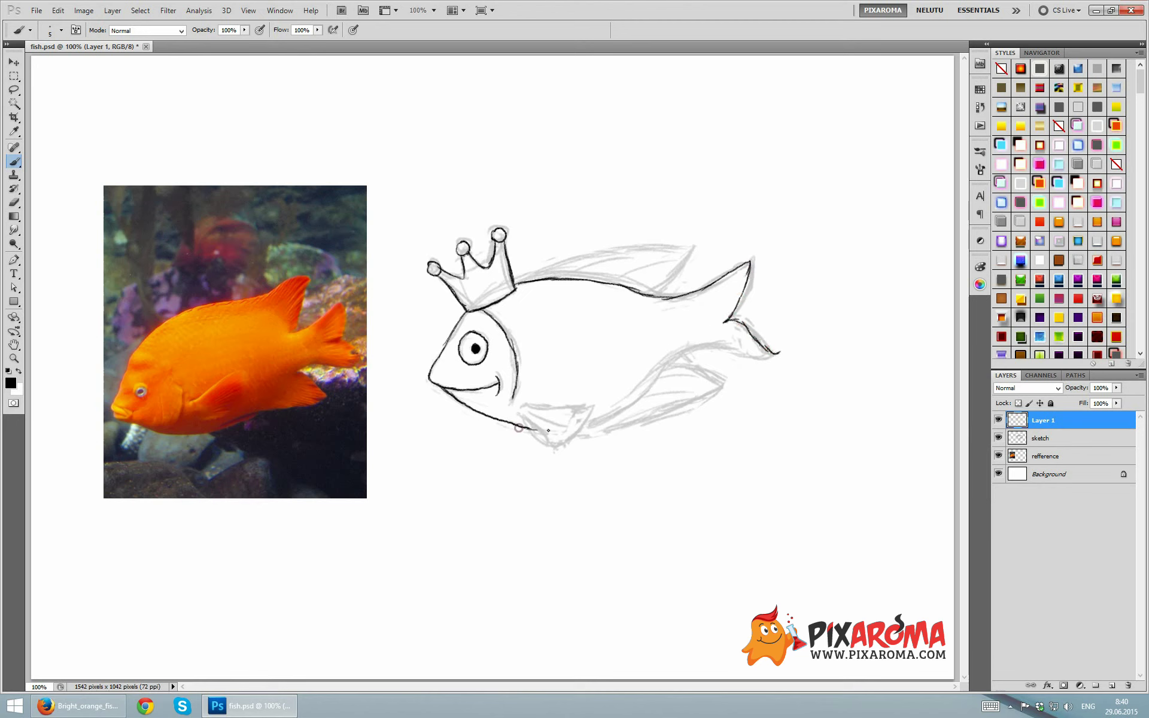
mouse_move(519, 428)
left_mouse_down()
mouse_move(617, 413)
mouse_move(683, 357)
mouse_move(773, 356)
left_mouse_up()
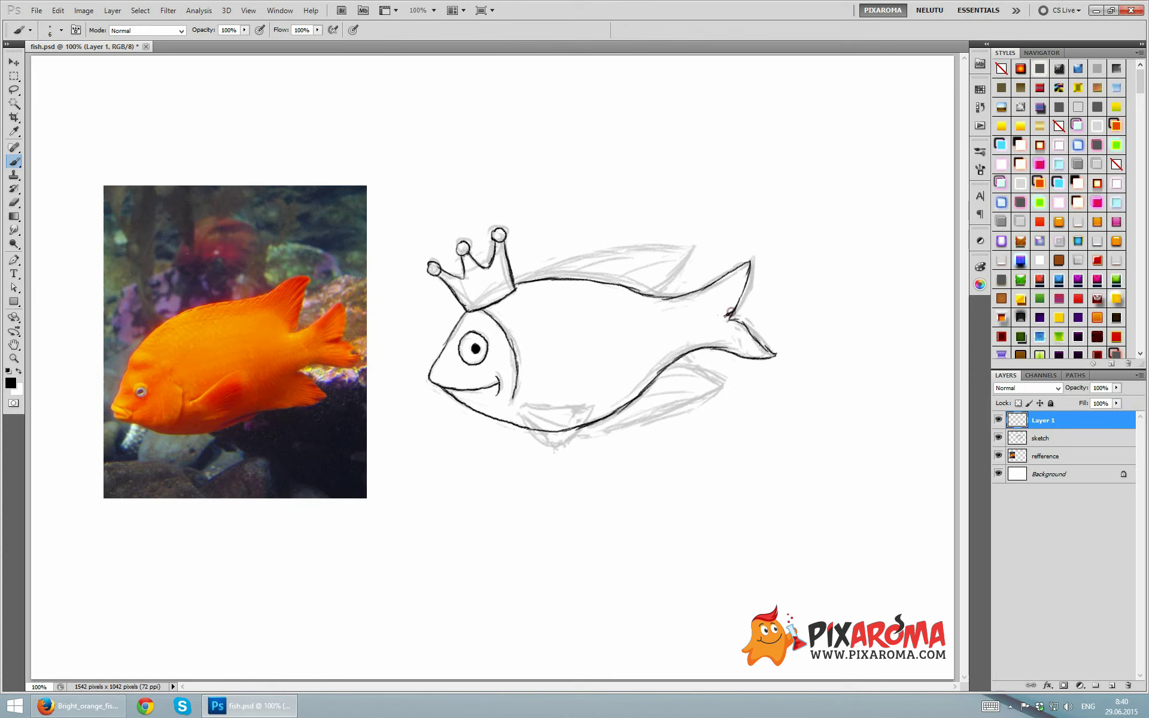
left_click_drag(725, 317, 734, 321)
mouse_move(530, 281)
left_mouse_down()
mouse_move(688, 246)
mouse_move(675, 274)
mouse_move(642, 292)
left_mouse_up()
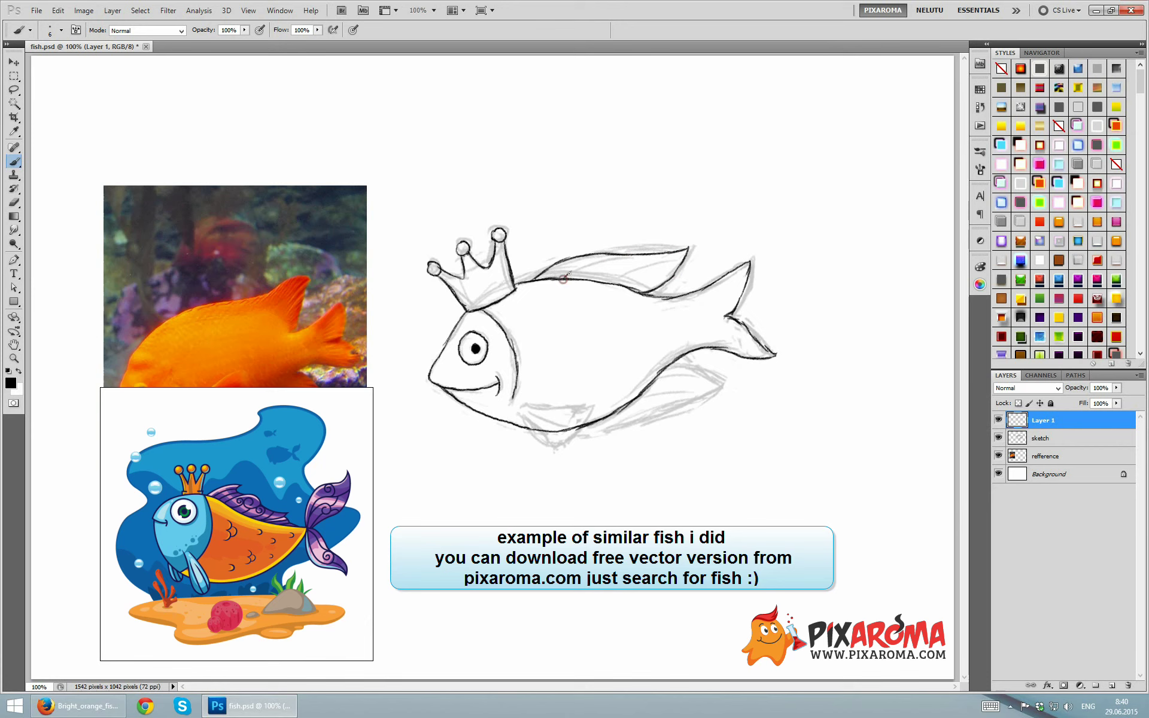
- Add a ray line in the dorsal fin and ink the lower fin, redoing bad strokes
mouse_move(564, 279)
left_mouse_down()
mouse_move(588, 261)
mouse_move(676, 254)
left_mouse_up()
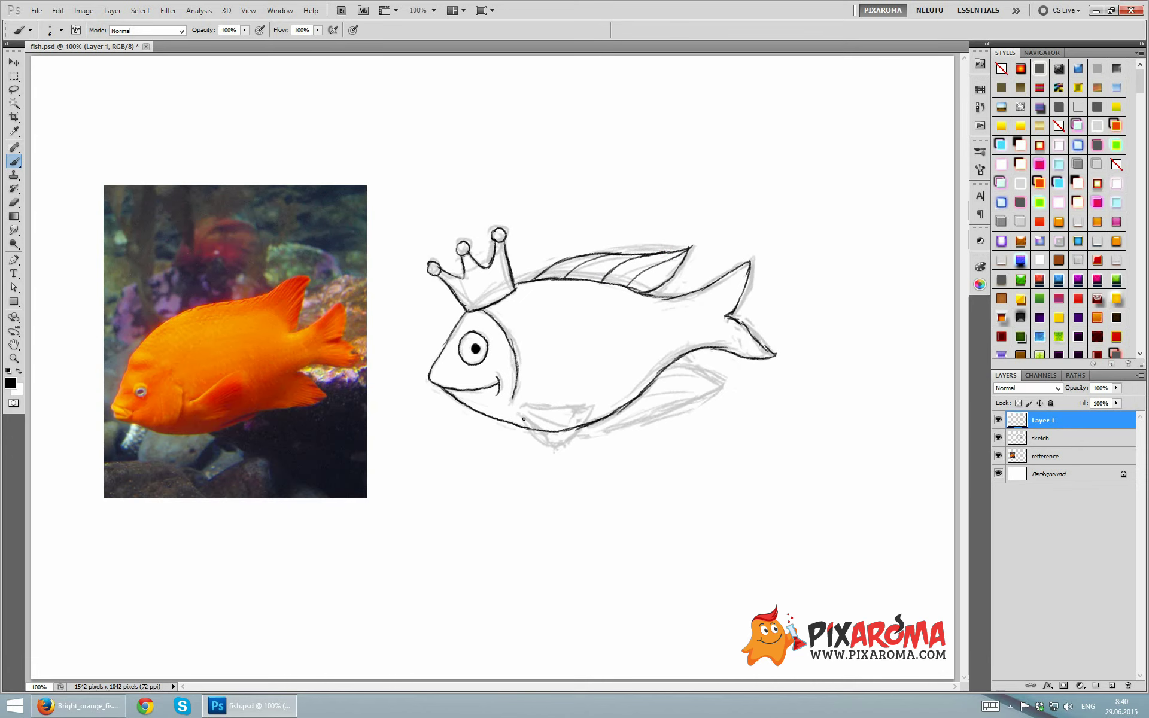
left_click_drag(519, 412, 566, 447)
mouse_move(527, 410)
left_mouse_down()
mouse_move(585, 411)
mouse_move(565, 446)
mouse_move(540, 421)
mouse_move(563, 443)
left_mouse_up()
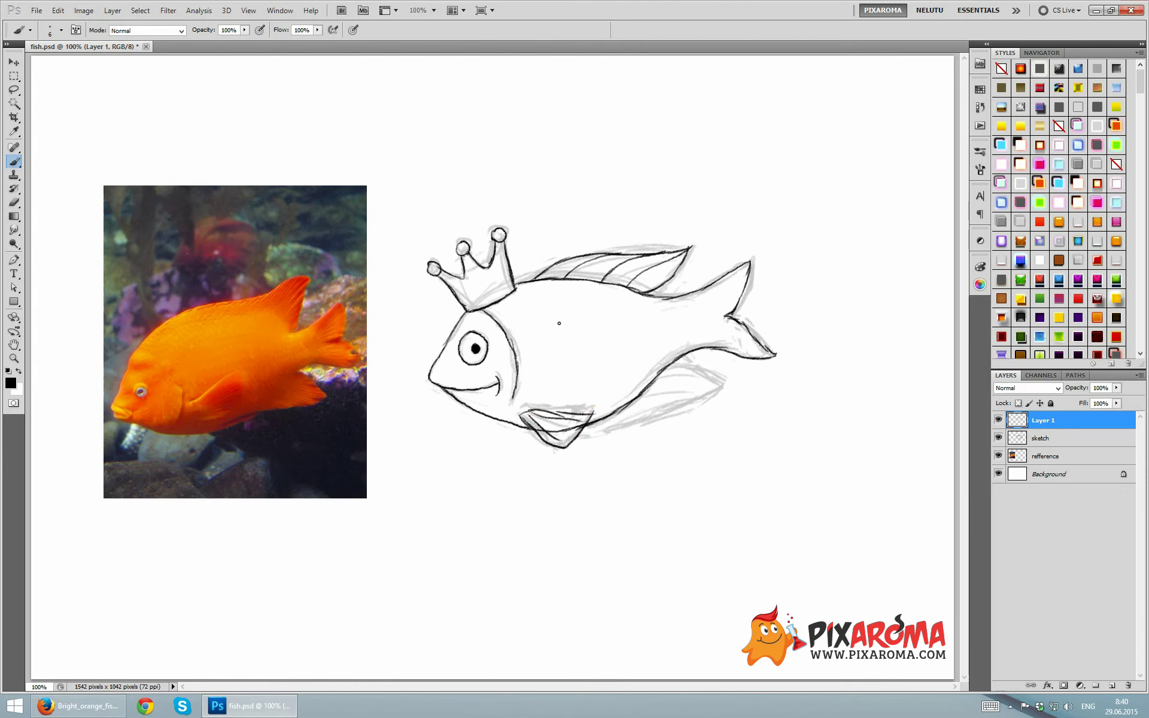
key("ctrl+alt+z")
key("ctrl+alt+z")
left_click(553, 412)
left_click(544, 410)
left_click(529, 420)
left_click_drag(529, 414, 593, 430)
left_click(589, 431)
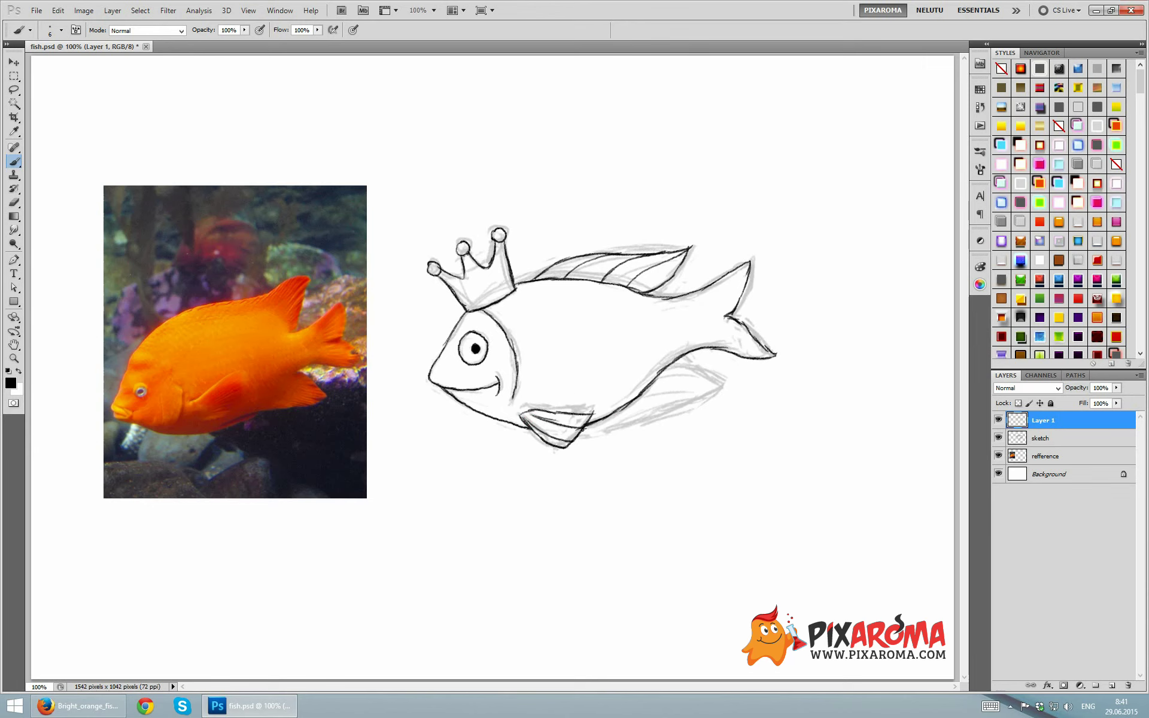
- Ink the belly line to the tail, the body-tail join and both tail lobes' inner lines
left_click_drag(622, 407, 672, 361)
left_click_drag(623, 406, 712, 350)
mouse_move(713, 282)
left_mouse_down()
mouse_move(688, 316)
mouse_move(690, 338)
left_mouse_up()
key("ctrl+z")
left_click_drag(704, 290, 686, 326)
left_click_drag(689, 326, 714, 345)
mouse_move(690, 323)
left_mouse_down()
mouse_move(720, 295)
mouse_move(726, 314)
mouse_move(746, 291)
left_mouse_up()
mouse_move(688, 324)
left_mouse_down()
mouse_move(752, 342)
mouse_move(712, 328)
mouse_move(755, 355)
left_mouse_up()
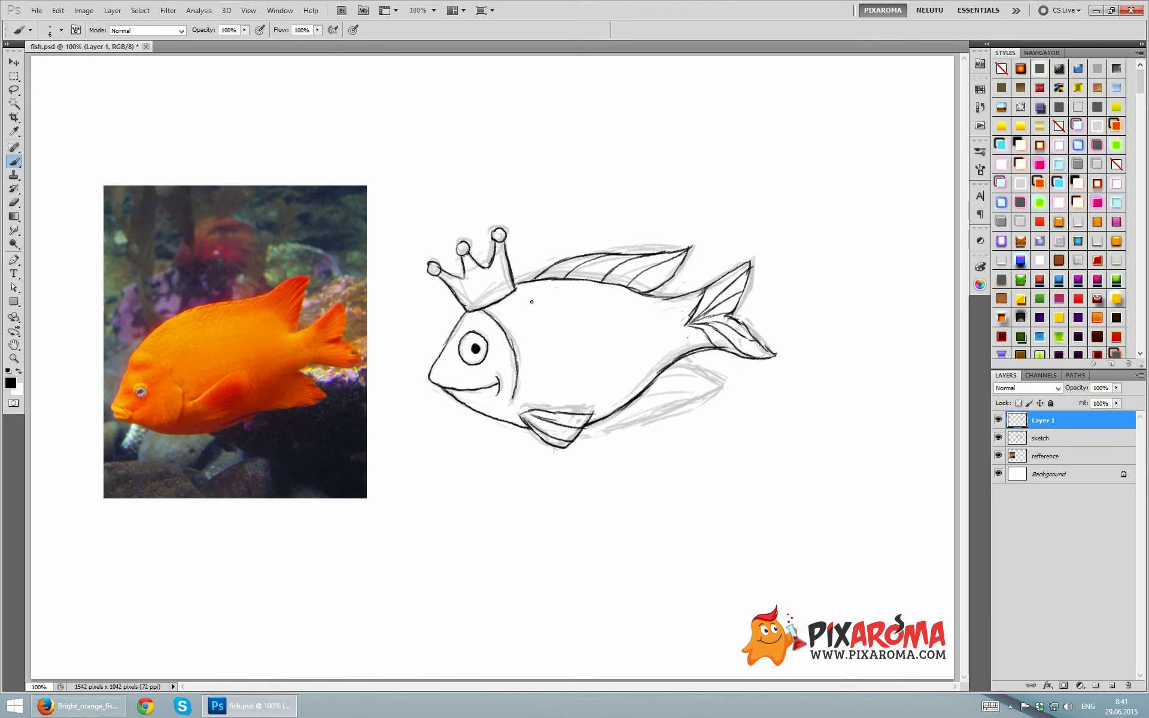
- Draw the gill curve, curved scale marks and lower belly contour
mouse_move(531, 303)
left_mouse_down()
mouse_move(557, 352)
mouse_move(541, 375)
left_mouse_up()
left_click_drag(584, 301, 587, 315)
left_click_drag(594, 350, 593, 362)
left_click_drag(628, 303, 632, 350)
mouse_move(584, 426)
left_mouse_down()
mouse_move(696, 388)
mouse_move(695, 367)
mouse_move(716, 374)
mouse_move(705, 383)
left_mouse_up()
key("ctrl+z")
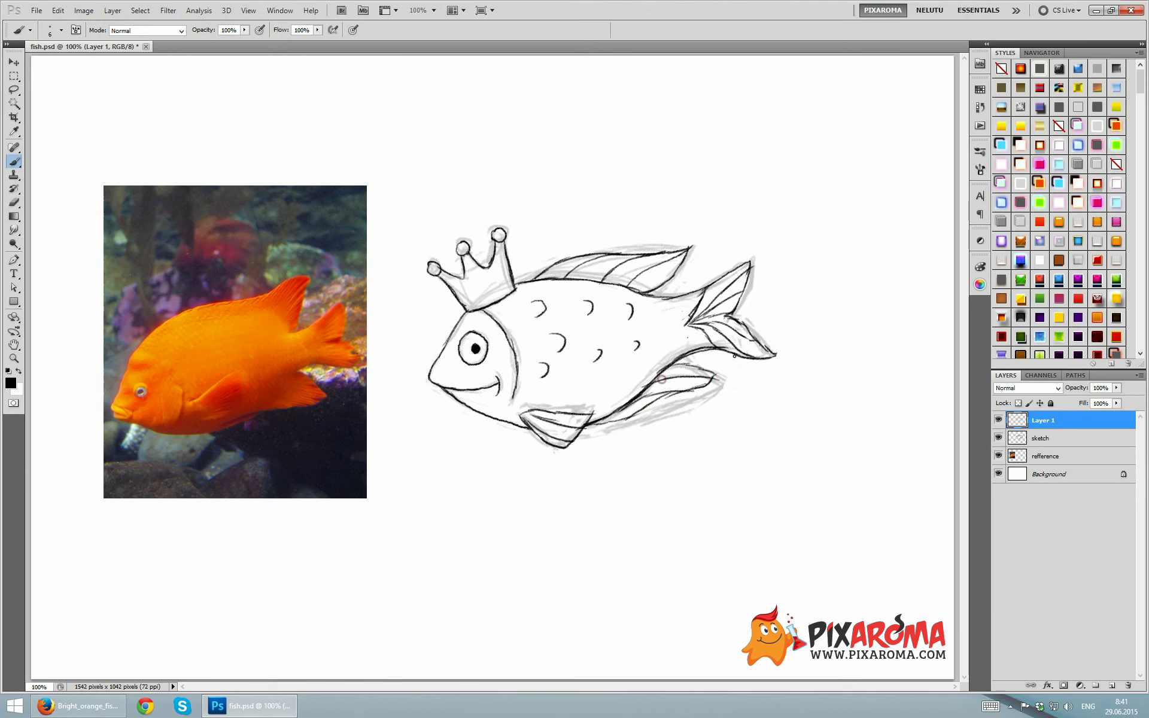
- Hide the rough sketch, add lines in the lower fin, and rename the ink layer 'new sketch'
left_click(998, 439)
left_click(722, 376)
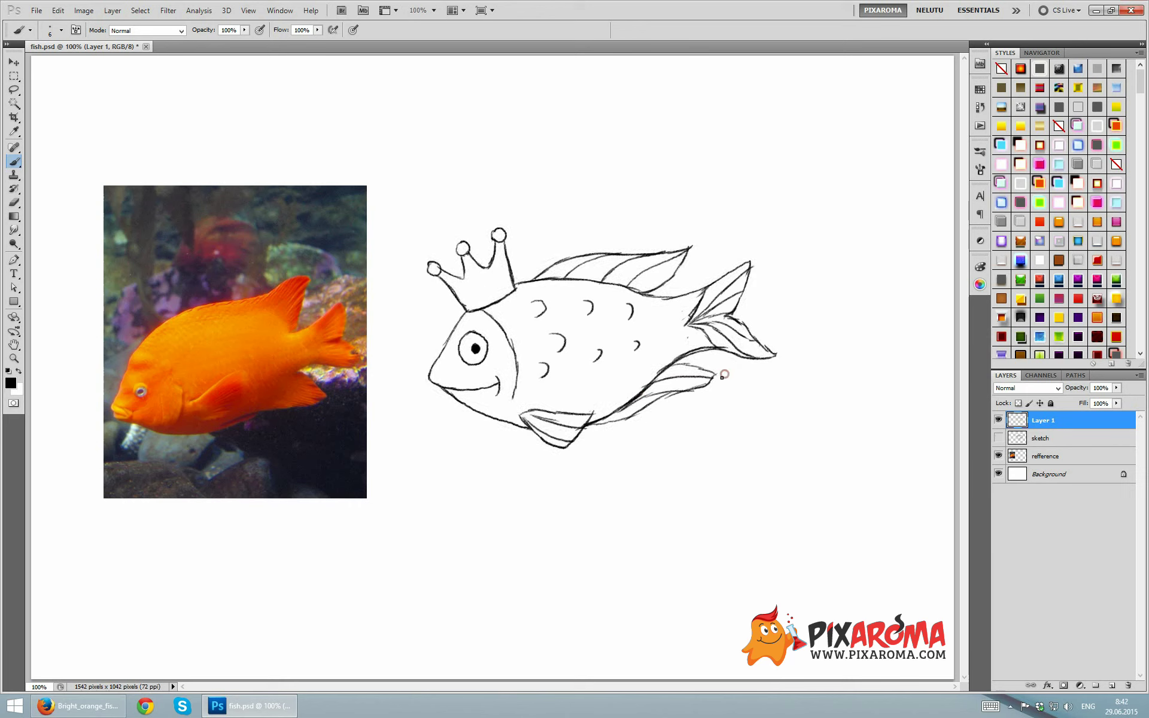
mouse_move(713, 390)
left_mouse_down()
mouse_move(660, 397)
mouse_move(695, 389)
left_mouse_up()
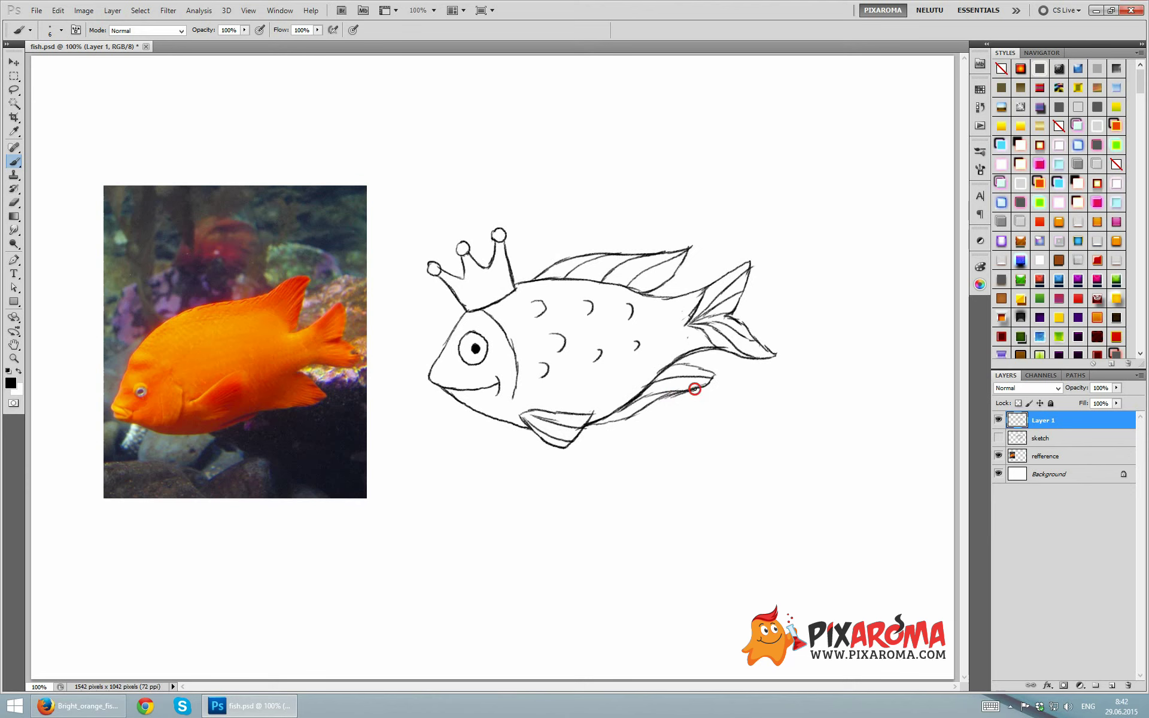
double_click(1042, 421)
type("new ske")
type("tch")
key("Return")
- Retrace the head outline below the crown and ink the line from crown base behind the eye
left_click(440, 343)
left_click_drag(467, 313, 451, 326)
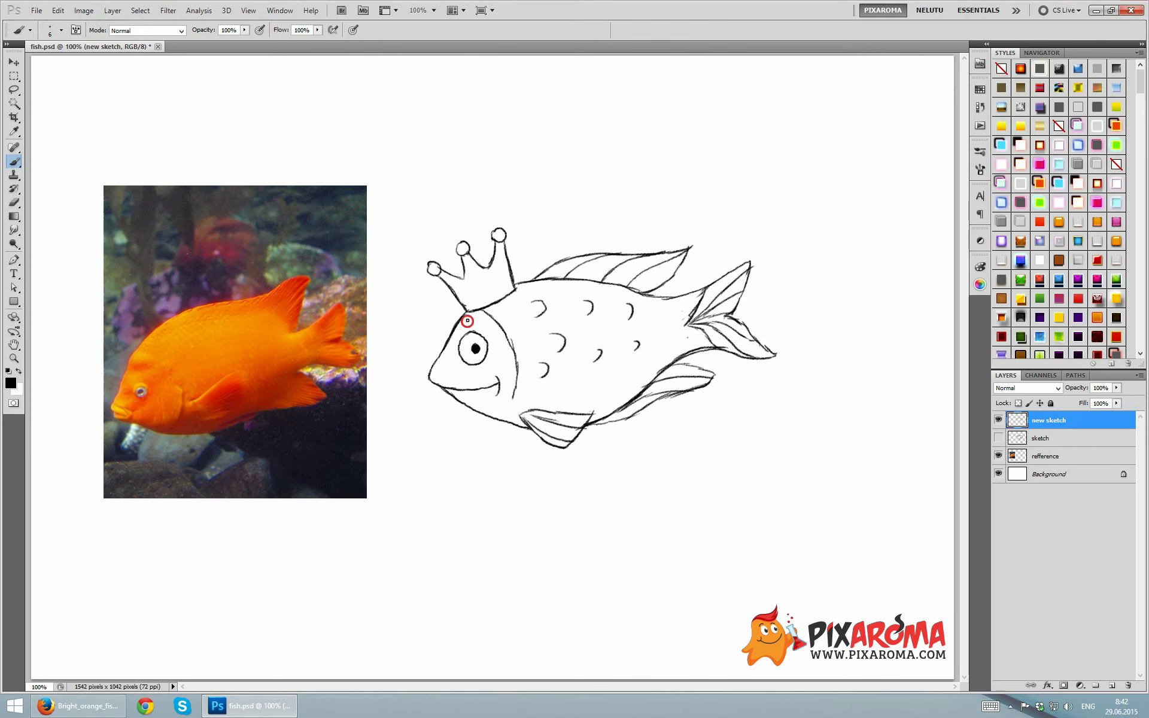
left_click(437, 364)
left_click(463, 329)
left_click(470, 304)
left_click(492, 277)
mouse_move(484, 312)
left_mouse_down()
mouse_move(506, 333)
mouse_move(513, 398)
left_mouse_up()
- Extend the lower fin, body and tail edges, join the back to the tail, and hide the reference photo
left_click_drag(591, 412, 672, 399)
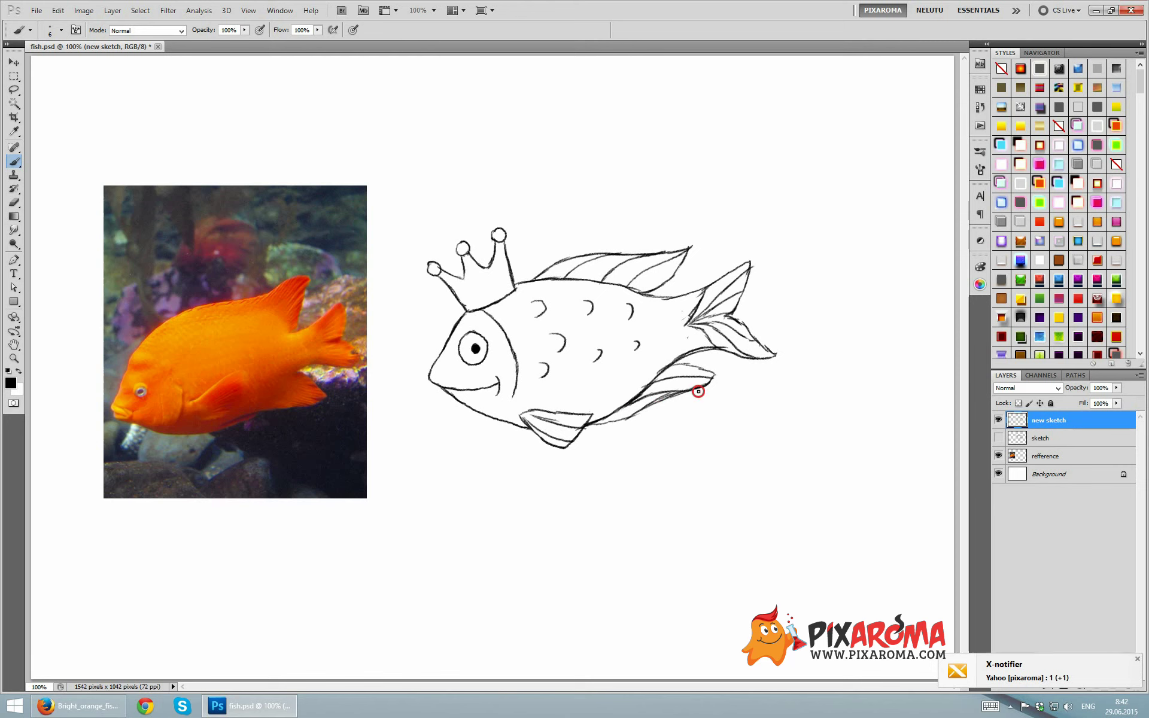
left_click_drag(708, 371, 716, 367)
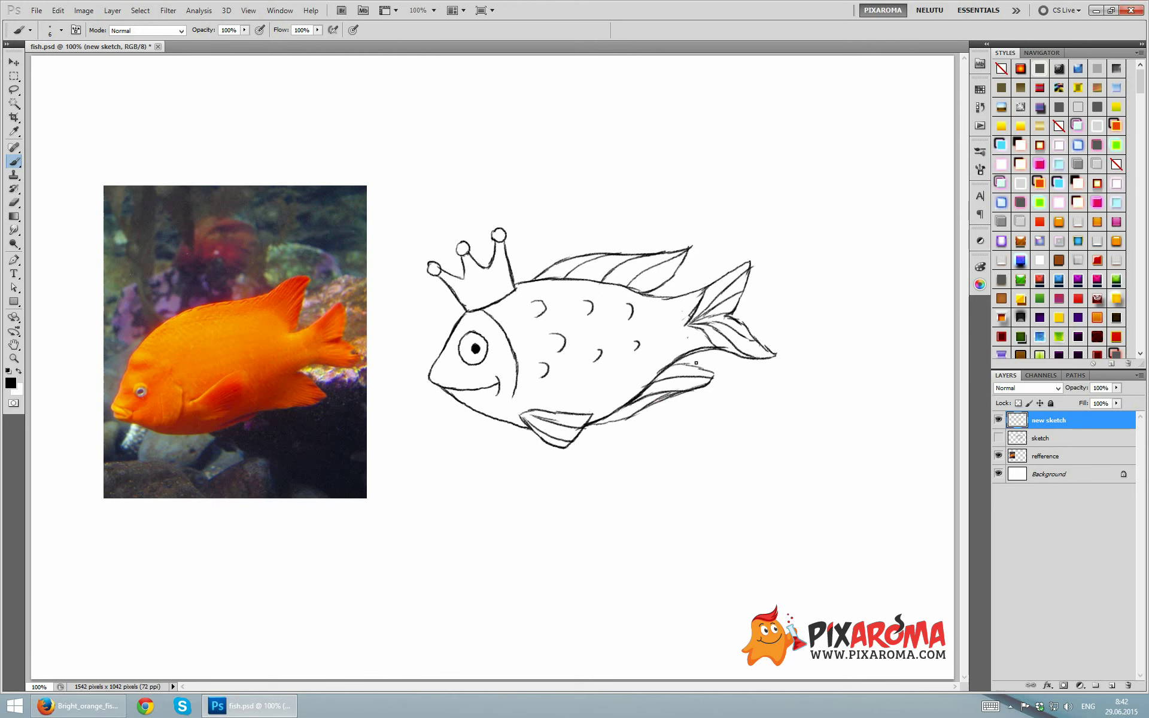
left_click_drag(628, 393, 669, 362)
left_click_drag(704, 290, 694, 308)
left_click_drag(702, 291, 657, 296)
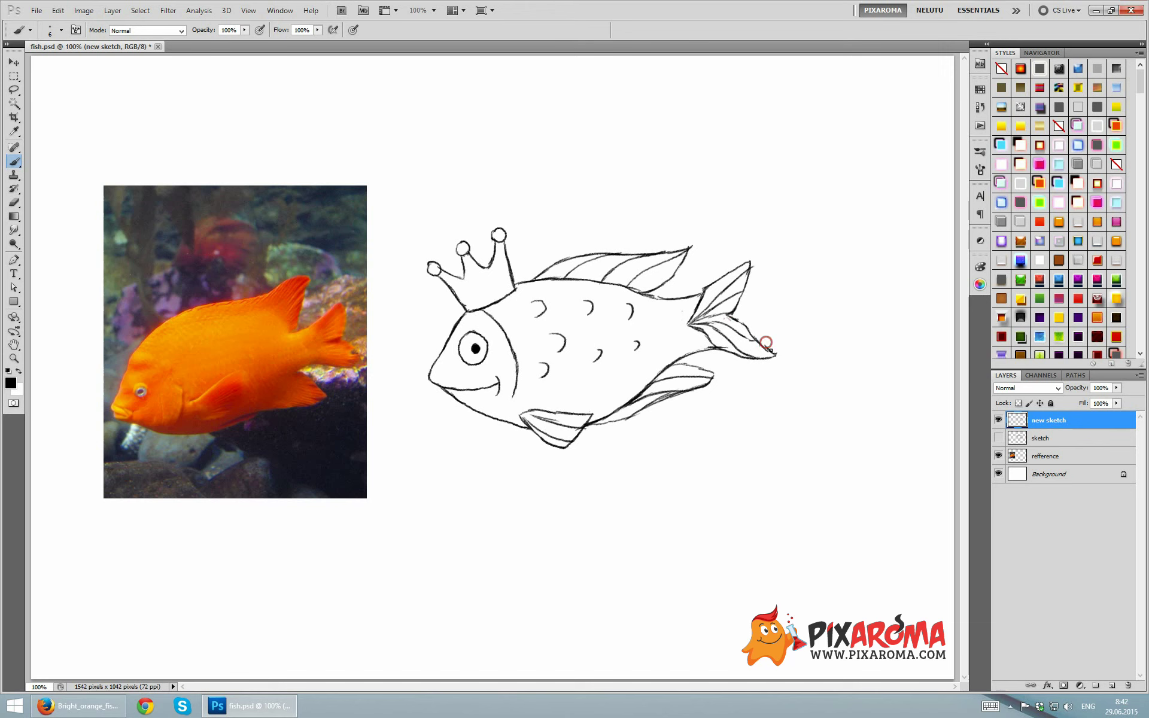
left_click_drag(755, 336, 775, 356)
left_click(998, 456)
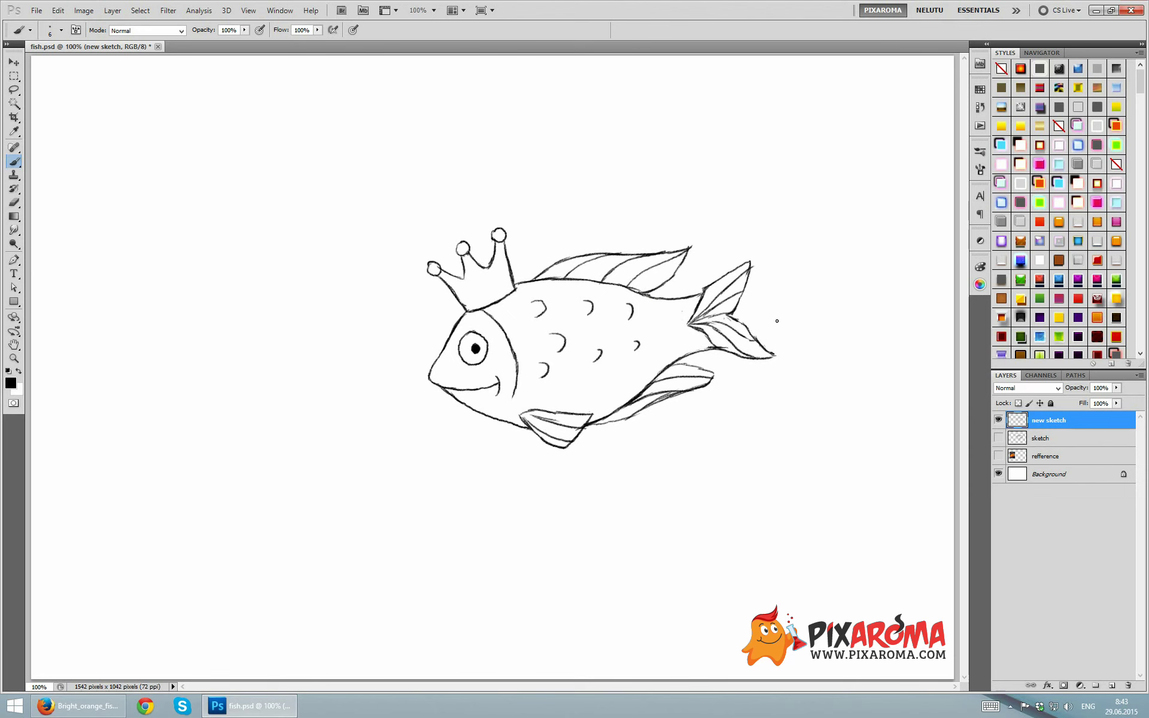
- Shift the fish drawing left, rotate it slightly clockwise, and nudge it right and down
left_click(13, 62)
left_click_drag(585, 325, 440, 318)
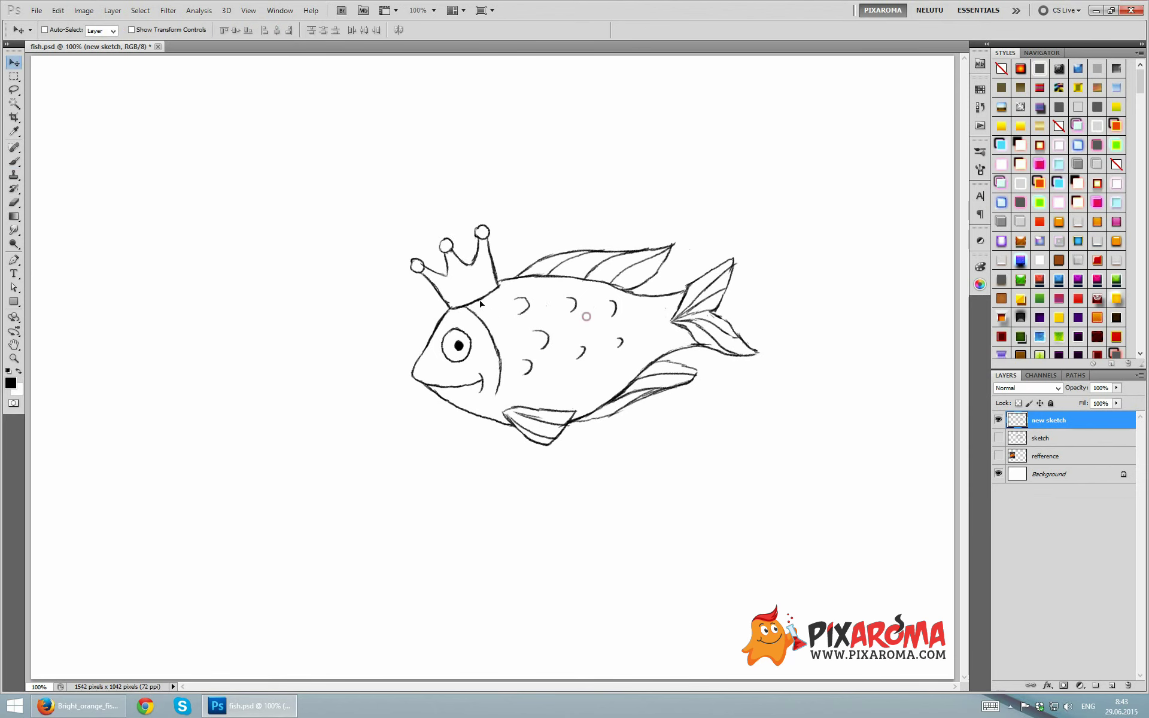
key("ctrl+t")
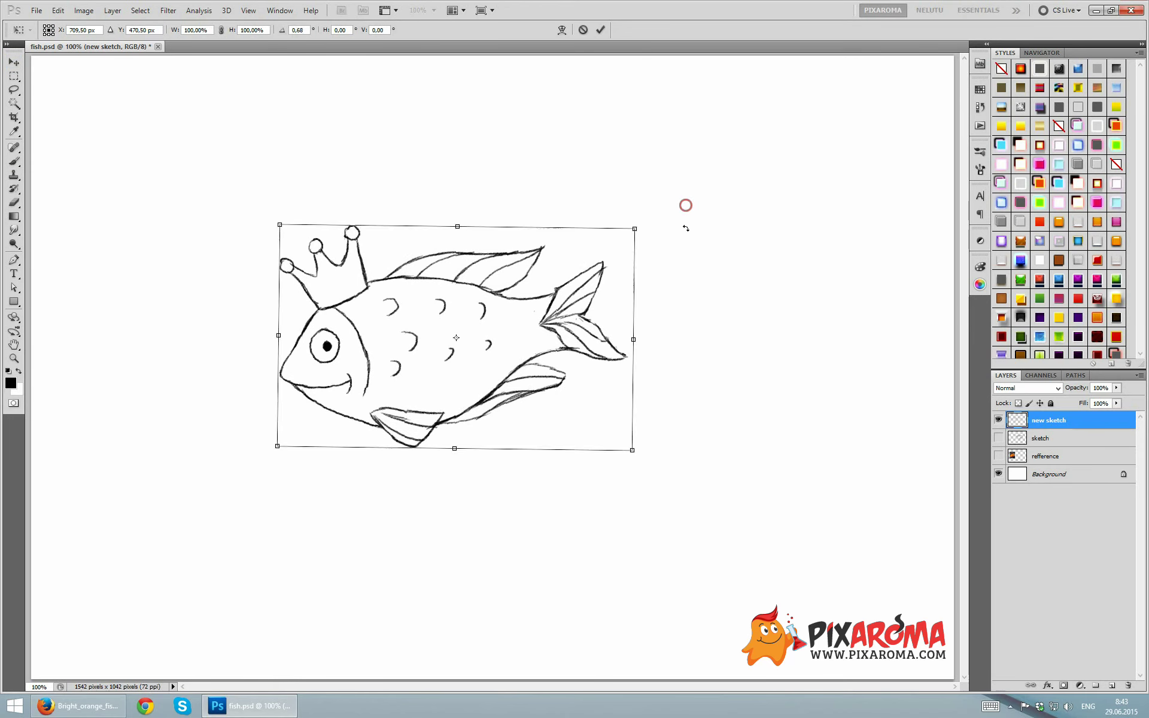
mouse_move(686, 203)
left_mouse_down()
mouse_move(684, 298)
mouse_move(678, 252)
left_mouse_up()
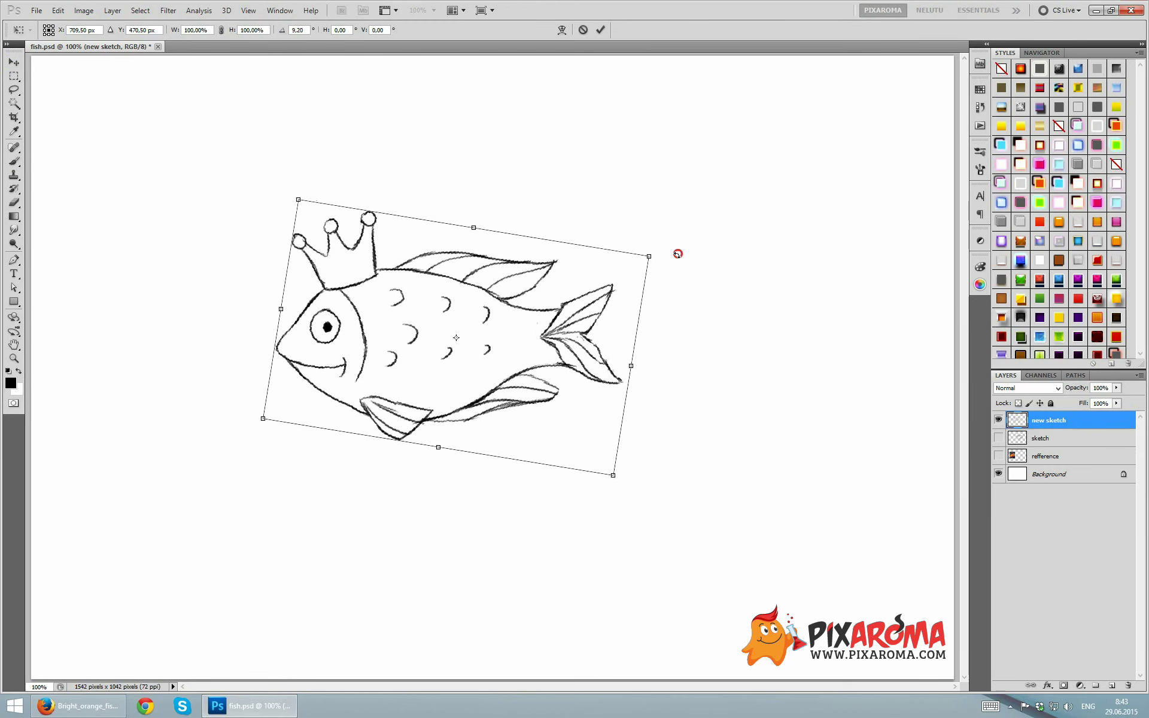
key("Return")
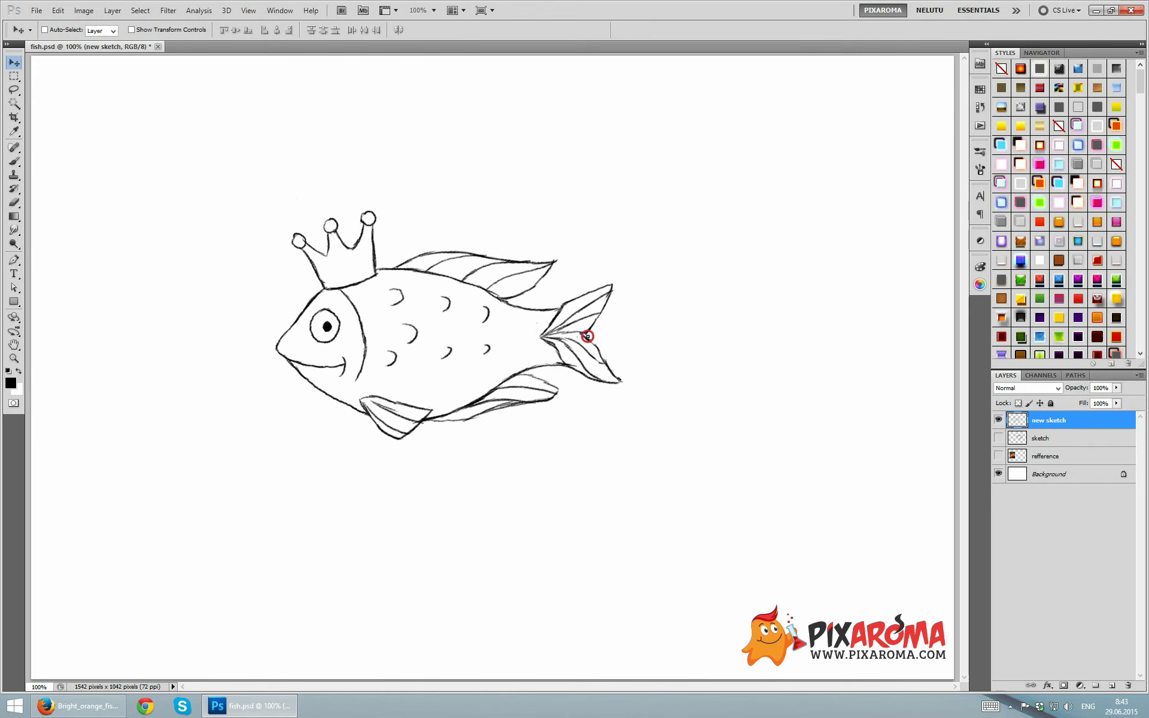
left_click_drag(588, 328, 596, 340)
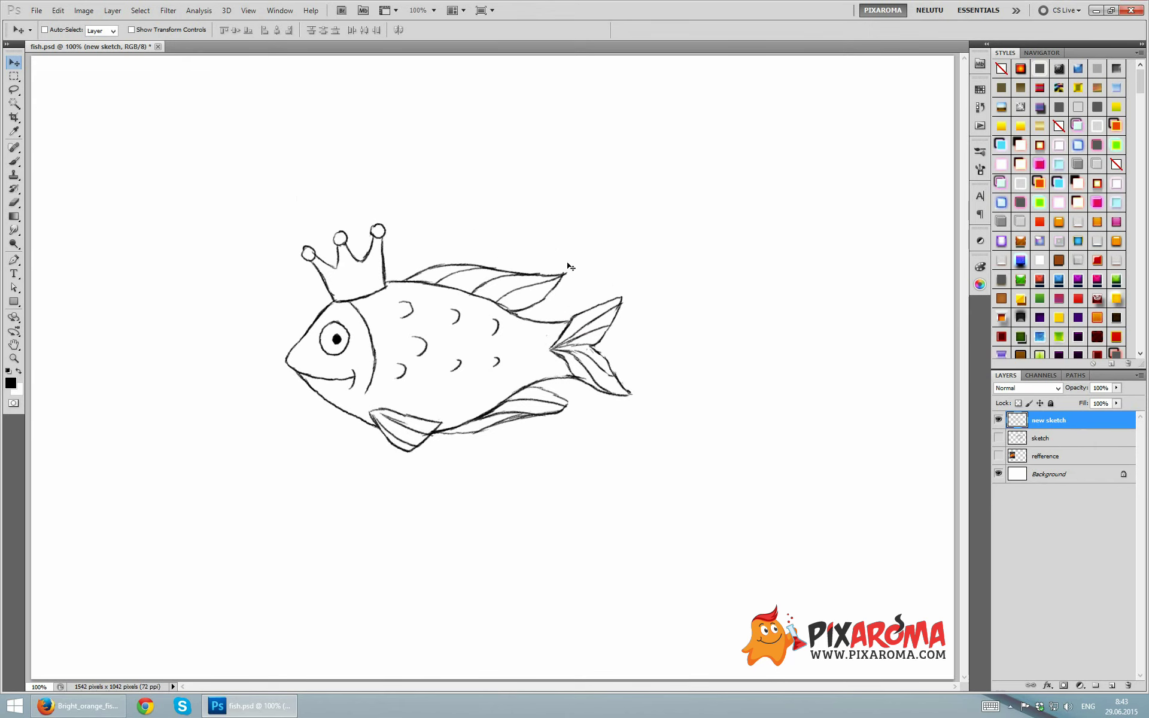
left_click(168, 10)
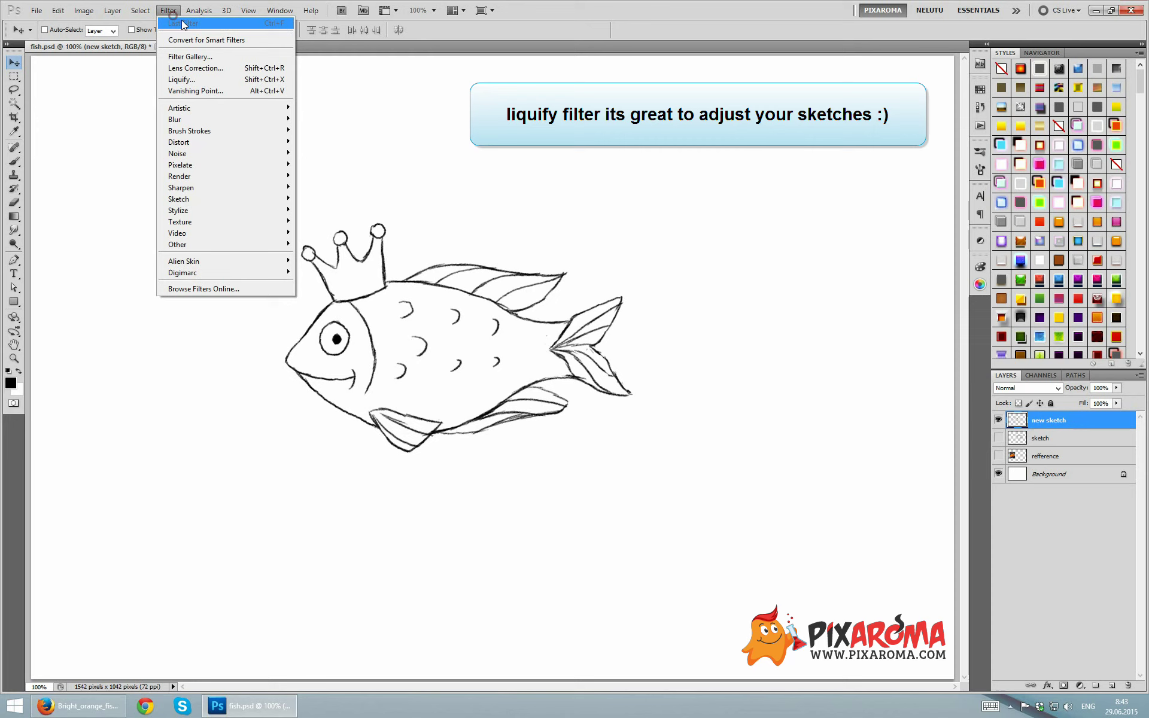
- Reshape the fish's crown and tail with the Liquify filter and apply it
left_click(209, 79)
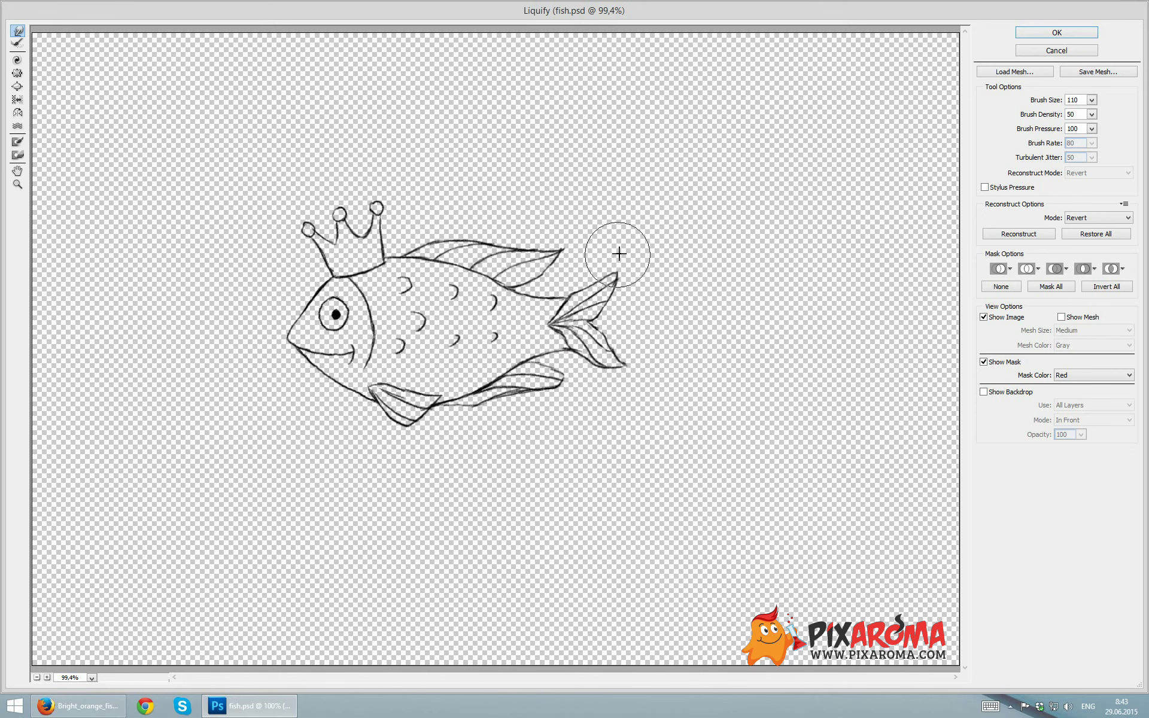
left_click(1057, 35)
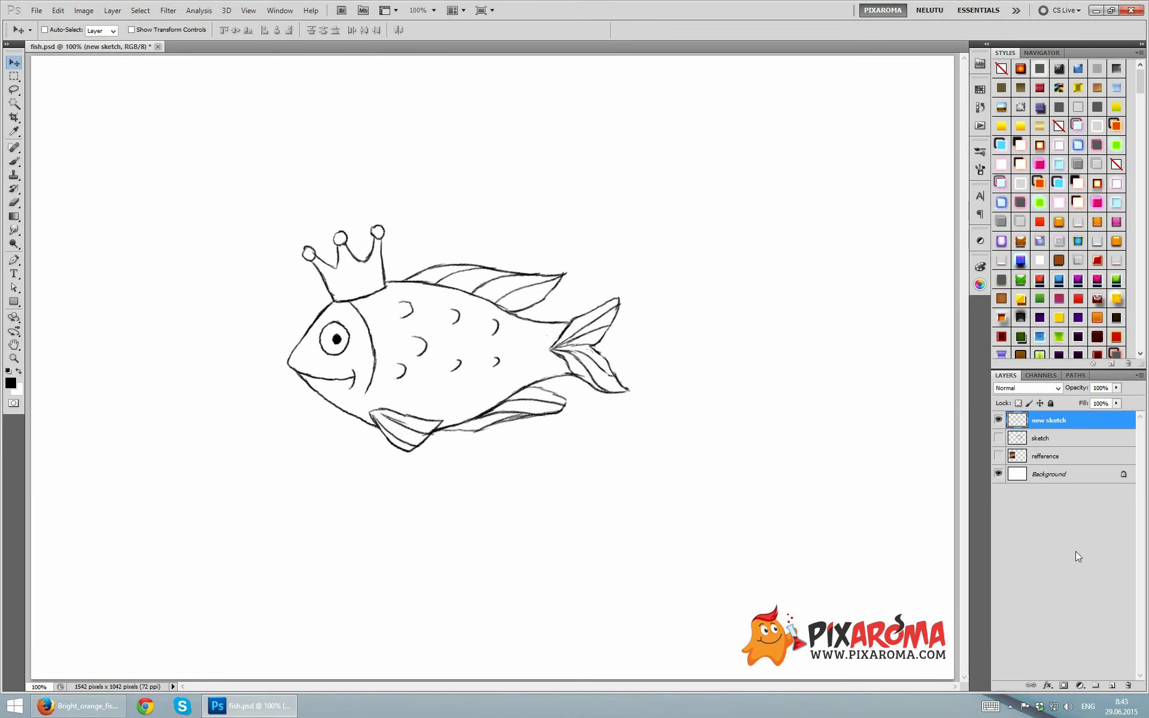
- On a new layer beneath 'new sketch', brush a rectangular frame and erase its line across the head
left_click(1110, 686)
left_click_drag(1045, 423, 1048, 449)
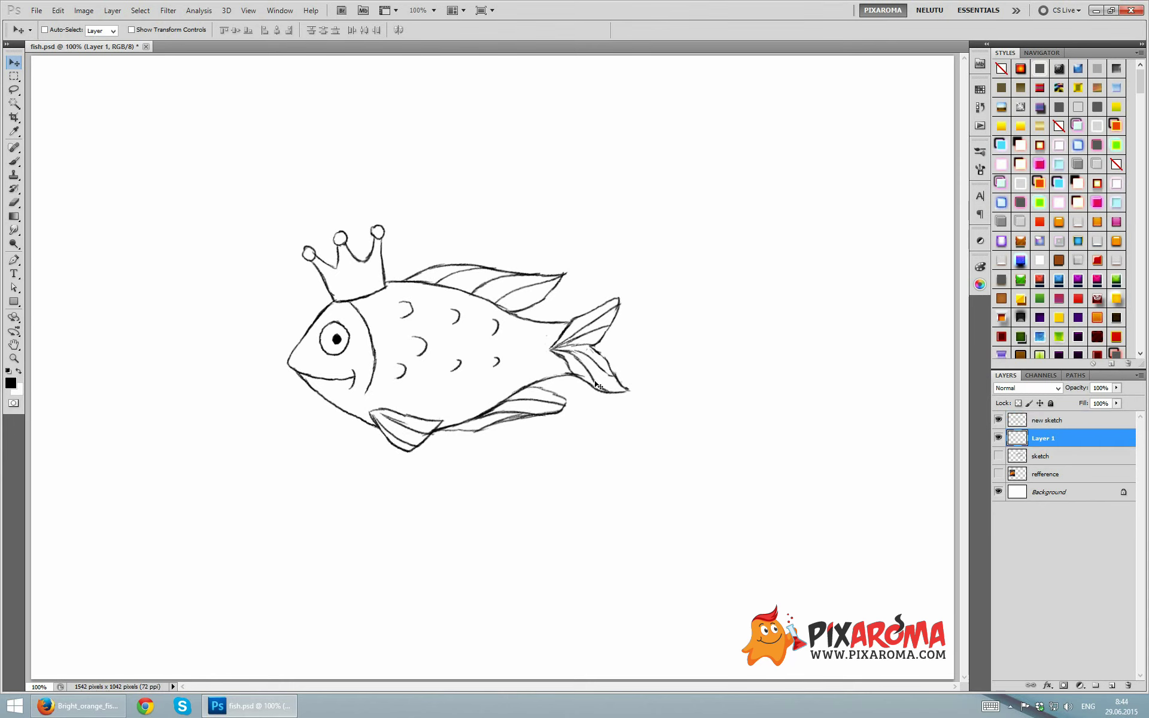
key("b")
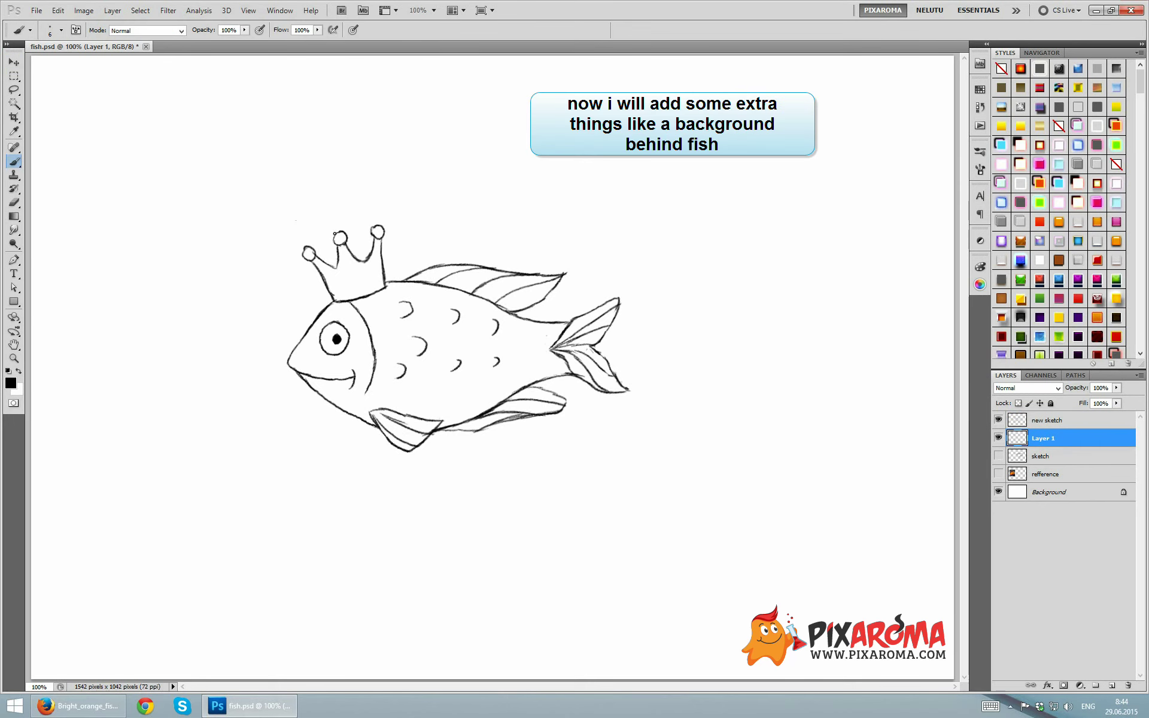
mouse_move(326, 172)
left_mouse_down()
mouse_move(326, 471)
mouse_move(547, 482)
mouse_move(548, 172)
left_mouse_up()
mouse_move(327, 174)
left_mouse_down()
mouse_move(487, 184)
mouse_move(548, 175)
left_mouse_up()
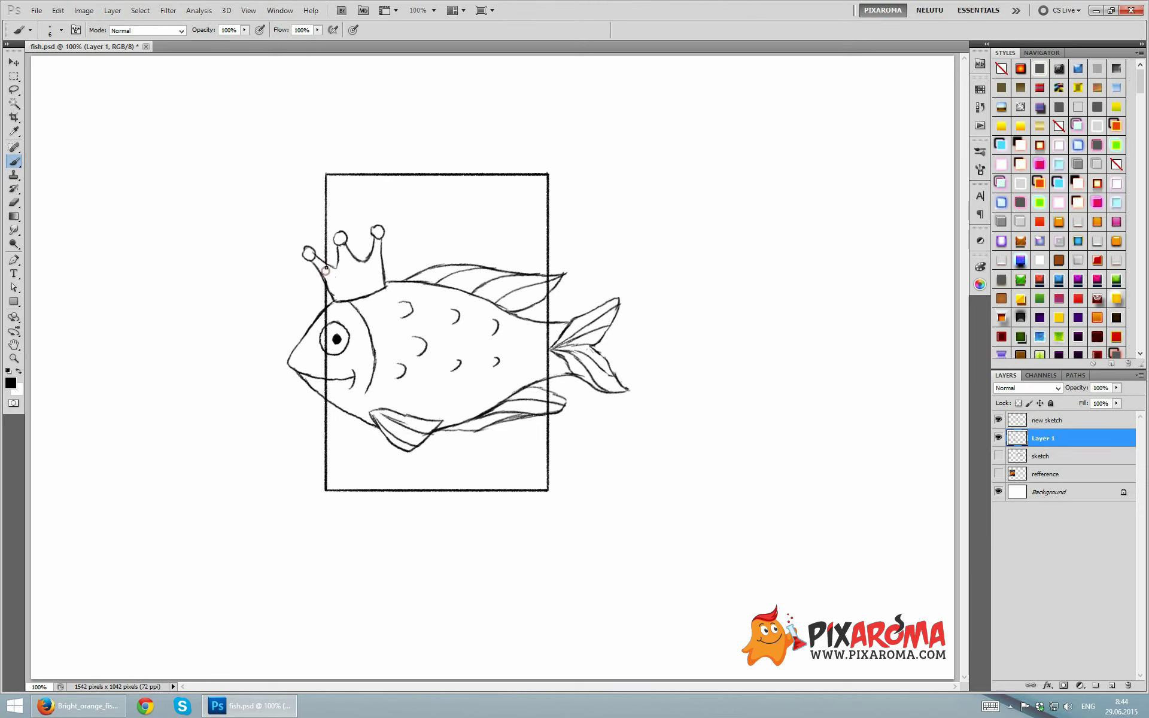
left_click_drag(326, 315, 324, 358)
- Rename the frame layer 'bg'
double_click(1041, 438)
type("bg")
key("Return")
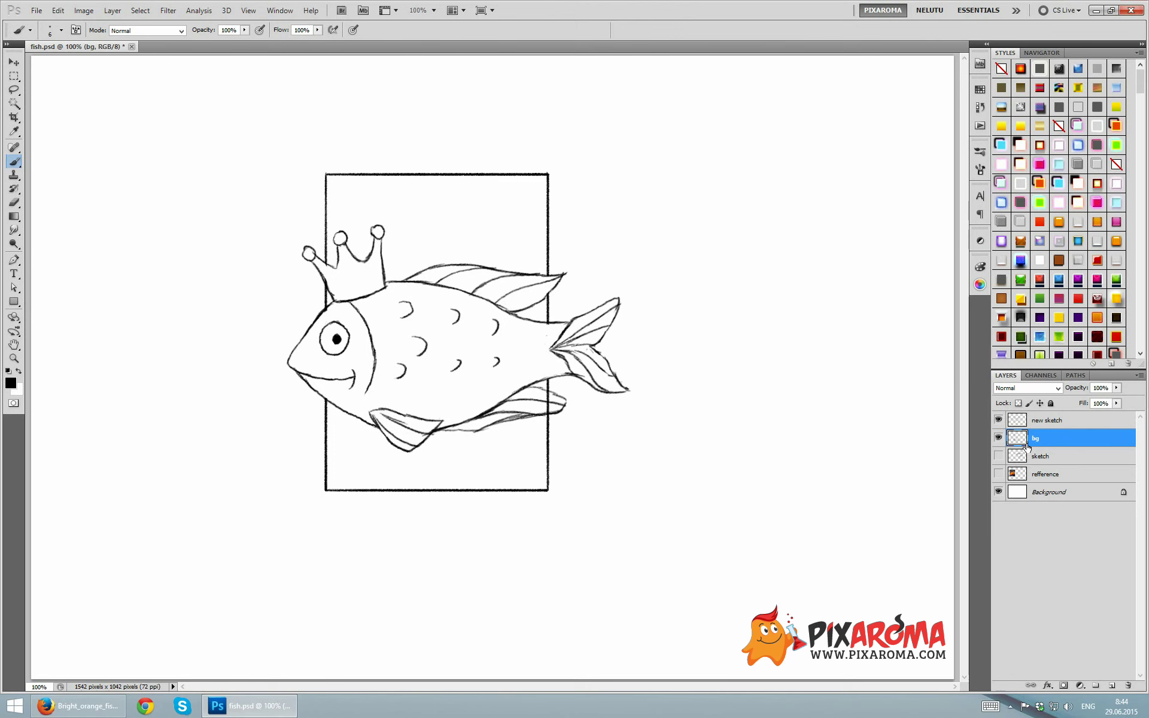
- On a new layer above bg, draw wavy seabed lines along the frame's lower right and lower left
left_click(1112, 685)
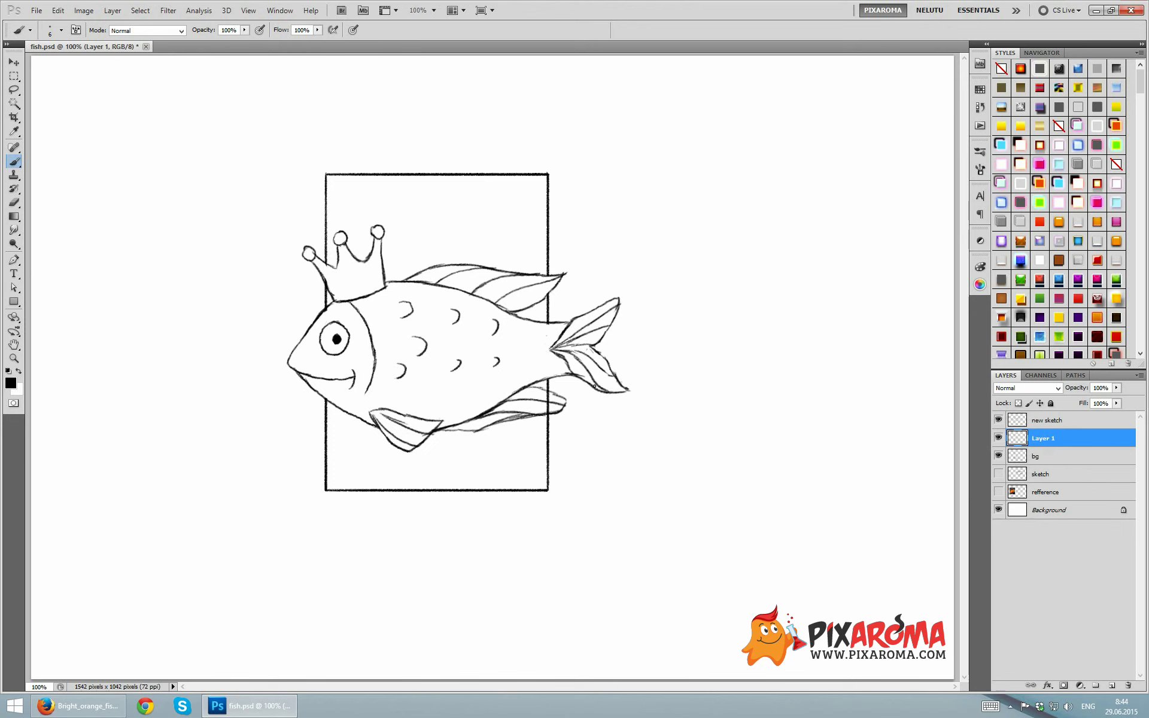
left_click(1058, 454)
left_click(544, 398)
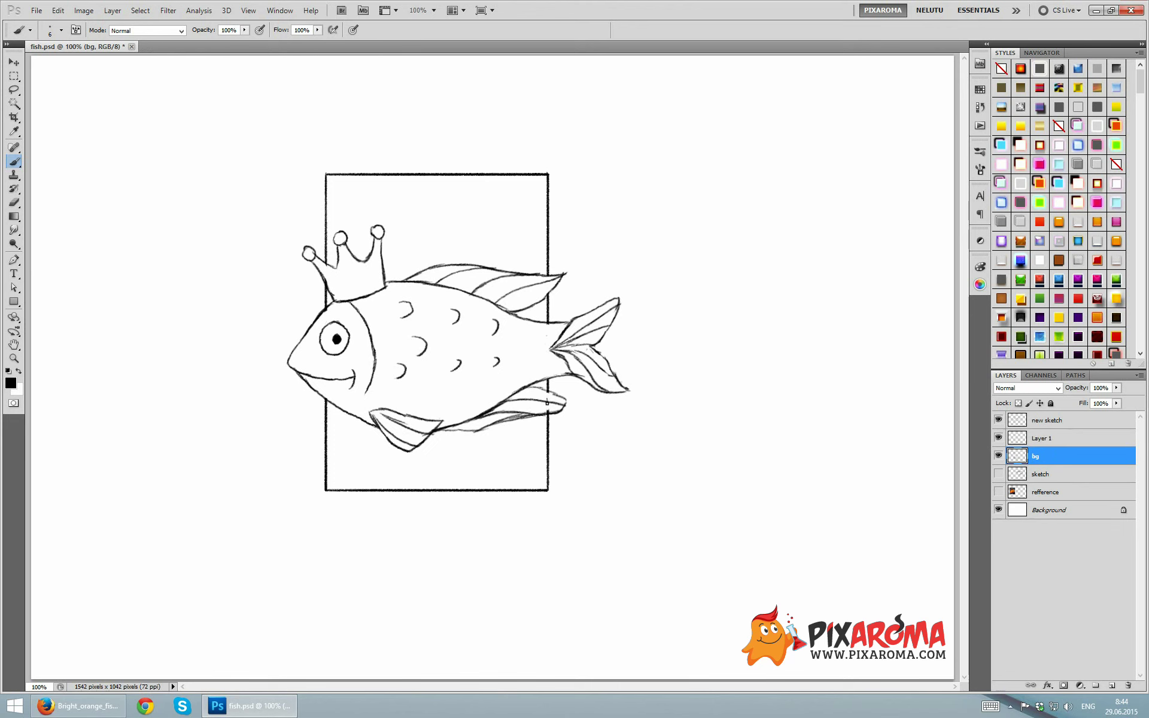
left_click(542, 402)
left_click(1052, 439)
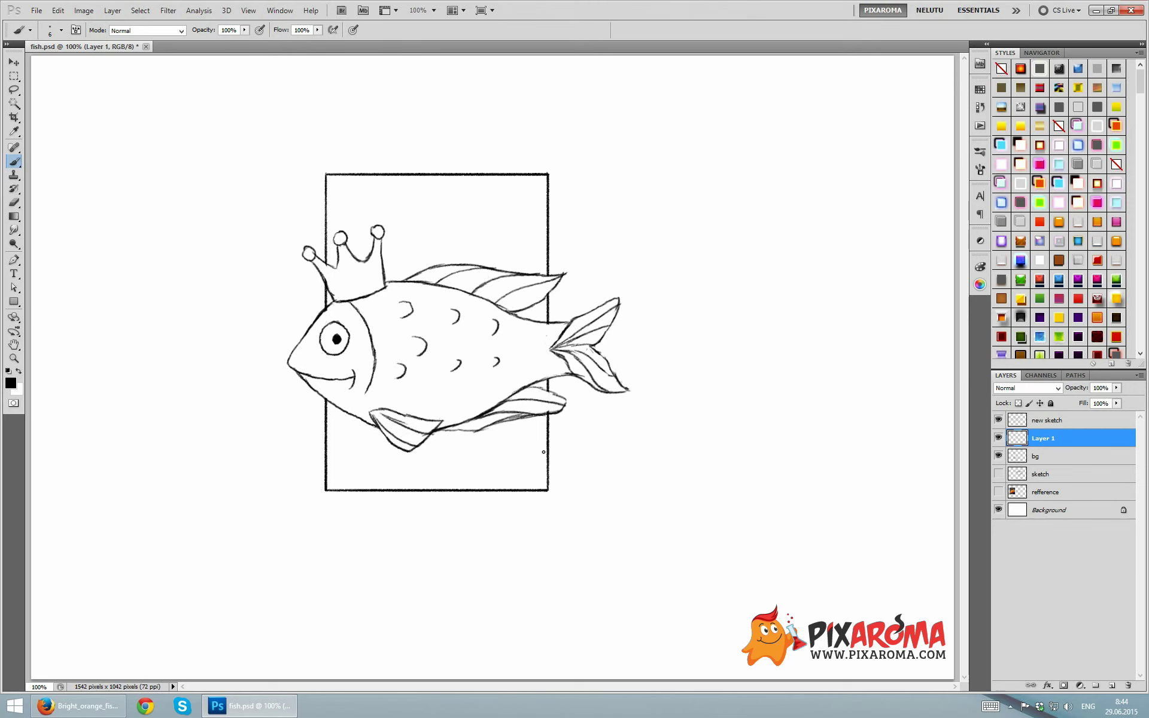
mouse_move(546, 463)
left_mouse_down()
mouse_move(476, 480)
mouse_move(505, 488)
left_mouse_up()
left_click_drag(326, 470, 407, 488)
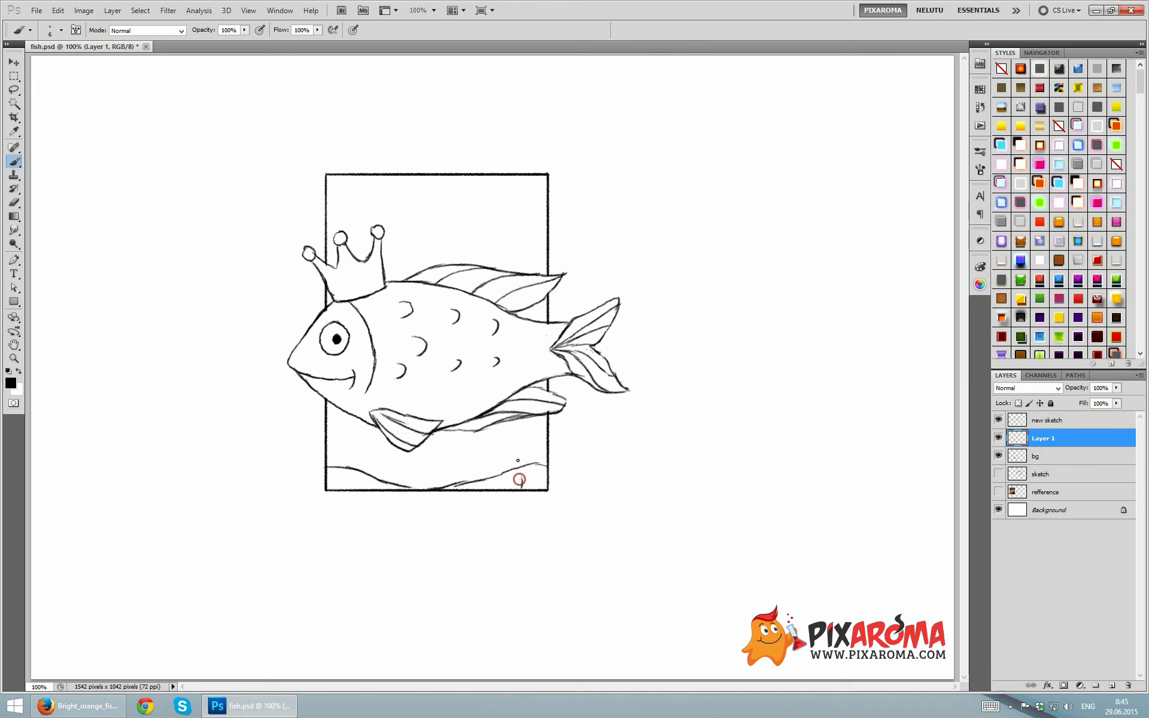
- Paint seaweed blades in the lower-right and lower-left corners with small marks and a dot
mouse_move(526, 476)
left_mouse_down()
mouse_move(504, 444)
mouse_move(535, 427)
left_mouse_up()
left_click_drag(536, 476, 549, 447)
mouse_move(326, 474)
left_mouse_down()
mouse_move(326, 457)
mouse_move(334, 472)
mouse_move(352, 444)
mouse_move(357, 477)
mouse_move(339, 488)
left_mouse_up()
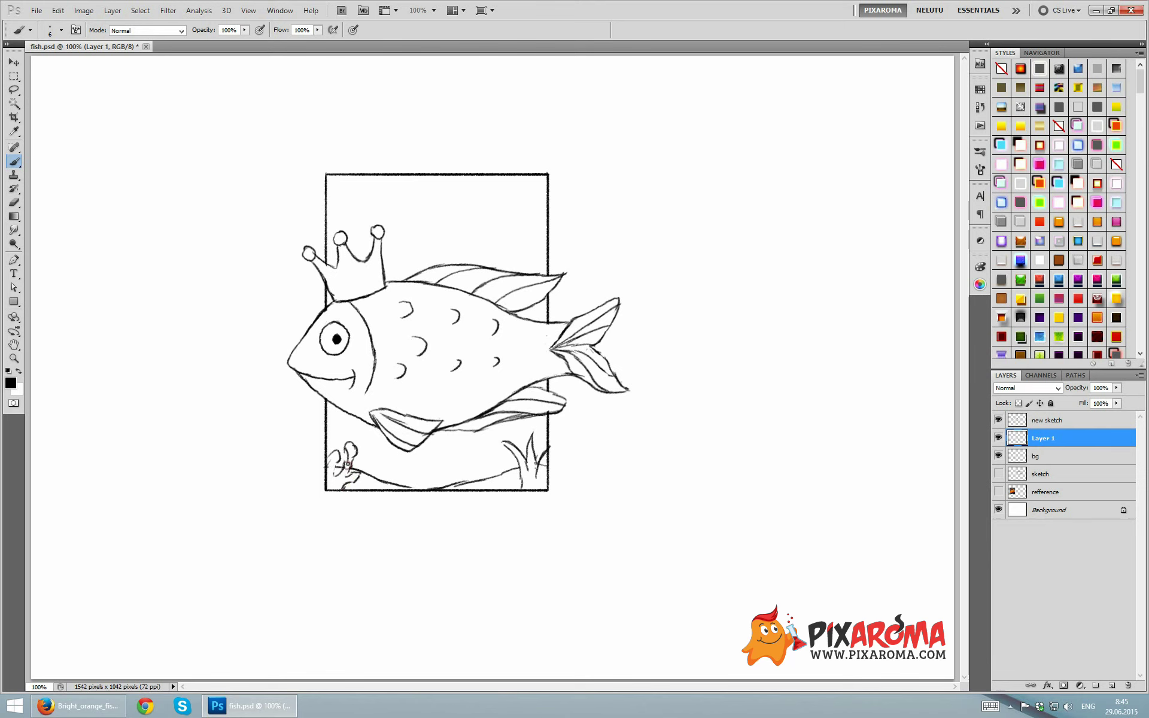
mouse_move(340, 467)
left_mouse_down()
mouse_move(346, 452)
mouse_move(358, 487)
mouse_move(340, 491)
mouse_move(332, 471)
mouse_move(364, 461)
mouse_move(346, 473)
left_mouse_up()
left_click_drag(355, 474, 361, 474)
left_click(333, 455)
- Paint three small bubbles around the fish and two wavy water lines along the frame's top
left_click_drag(456, 465, 432, 454)
mouse_move(290, 316)
left_mouse_down()
mouse_move(306, 287)
mouse_move(285, 263)
left_mouse_up()
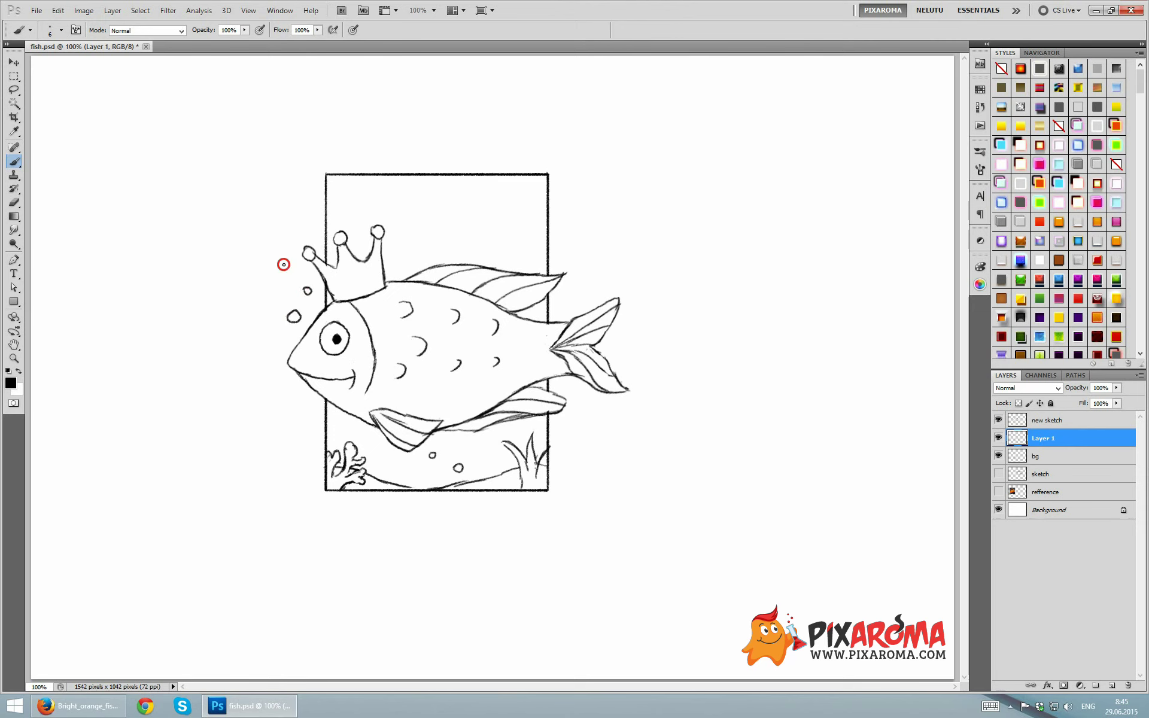
left_click_drag(408, 246, 407, 246)
left_click_drag(328, 200, 547, 208)
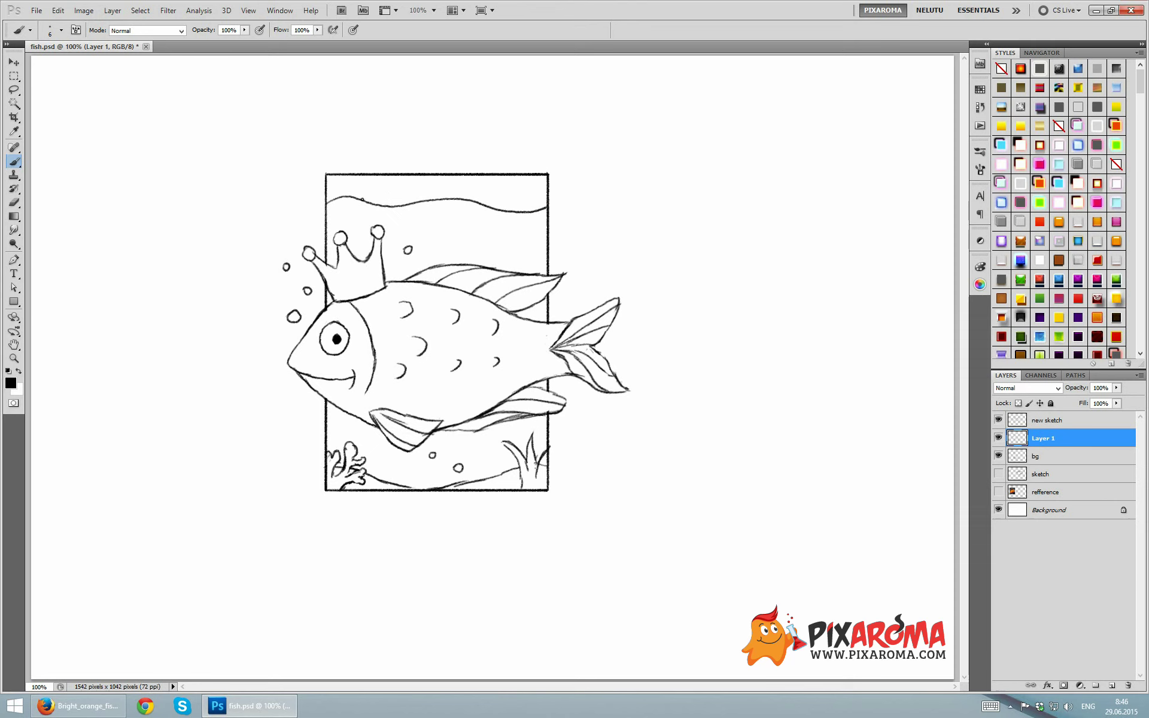
left_click_drag(366, 198, 459, 187)
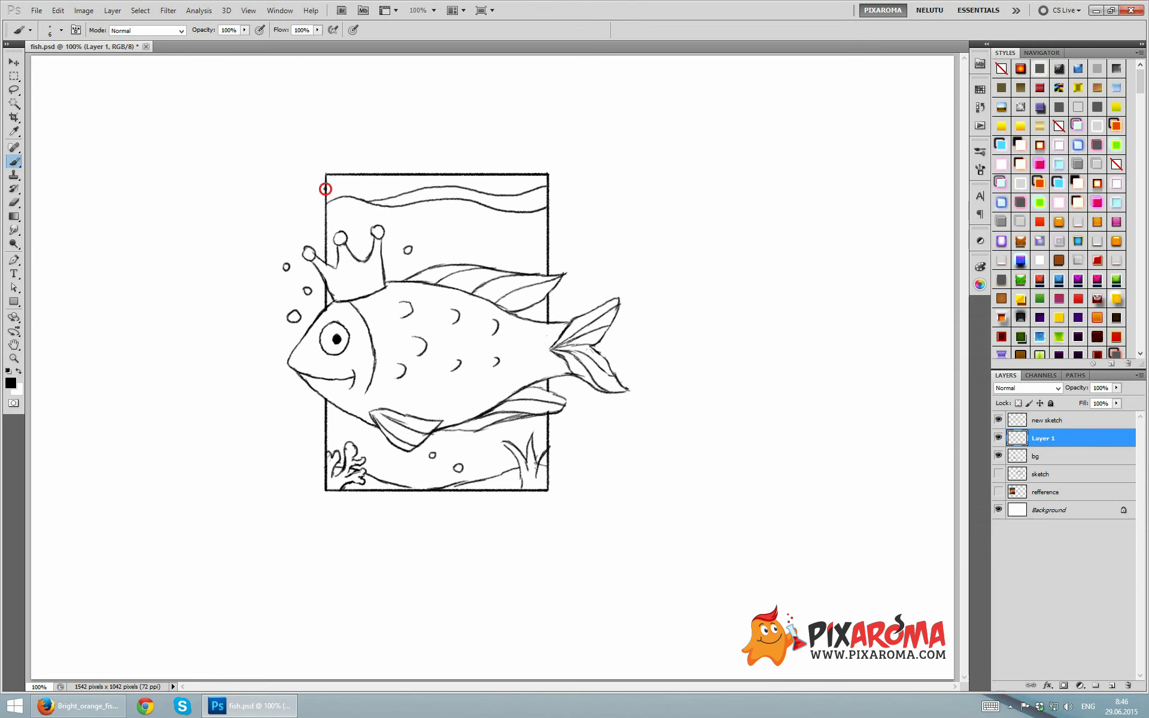
left_click_drag(327, 184, 361, 181)
left_click_drag(379, 174, 530, 175)
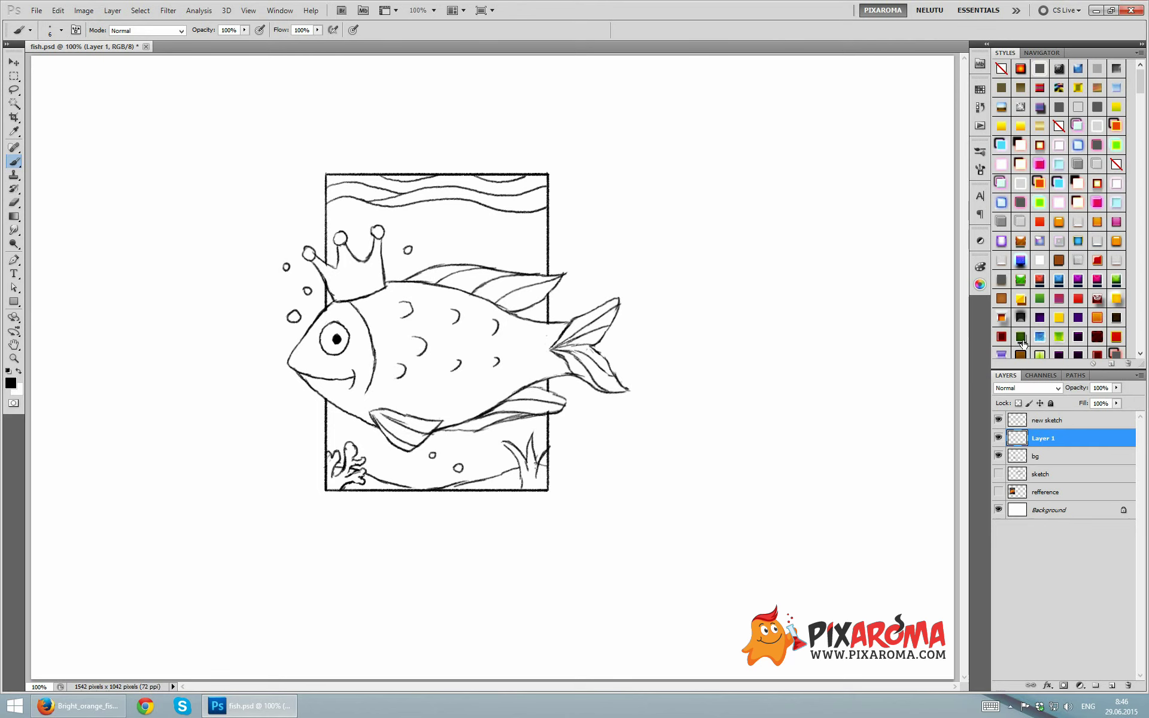
- Rename Layer 1 to 'decorations' and merge the bg frame layer into it
double_click(1042, 439)
type("deco")
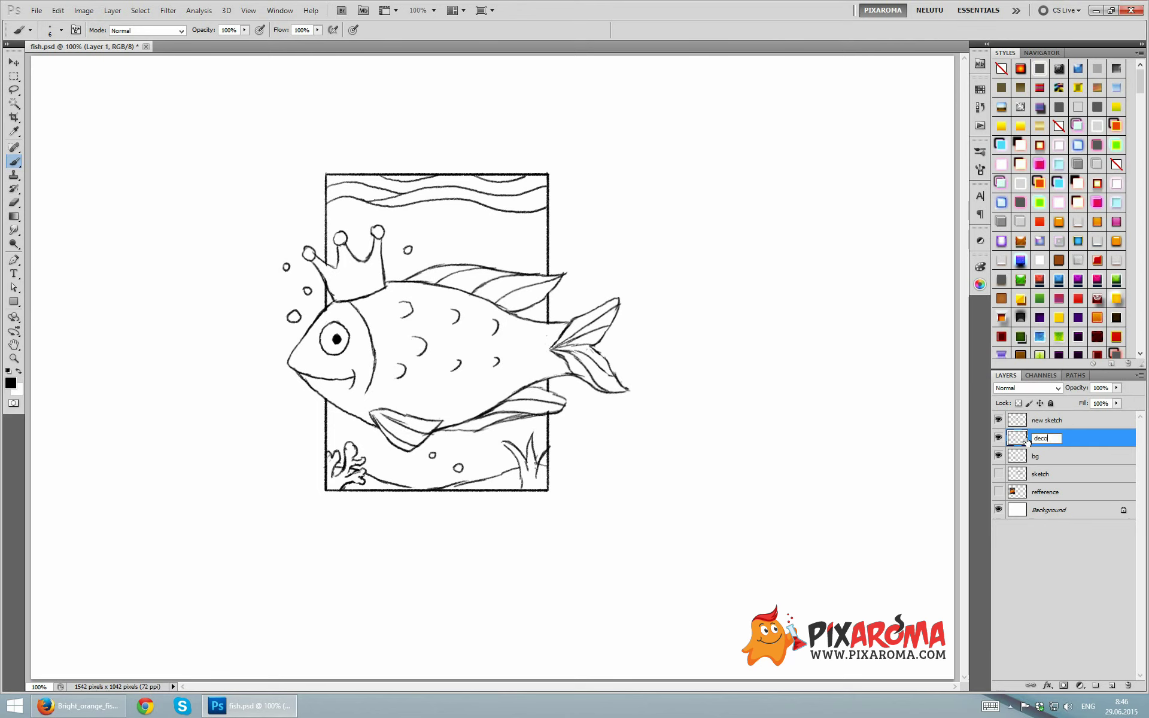
type("rations")
key("Return")
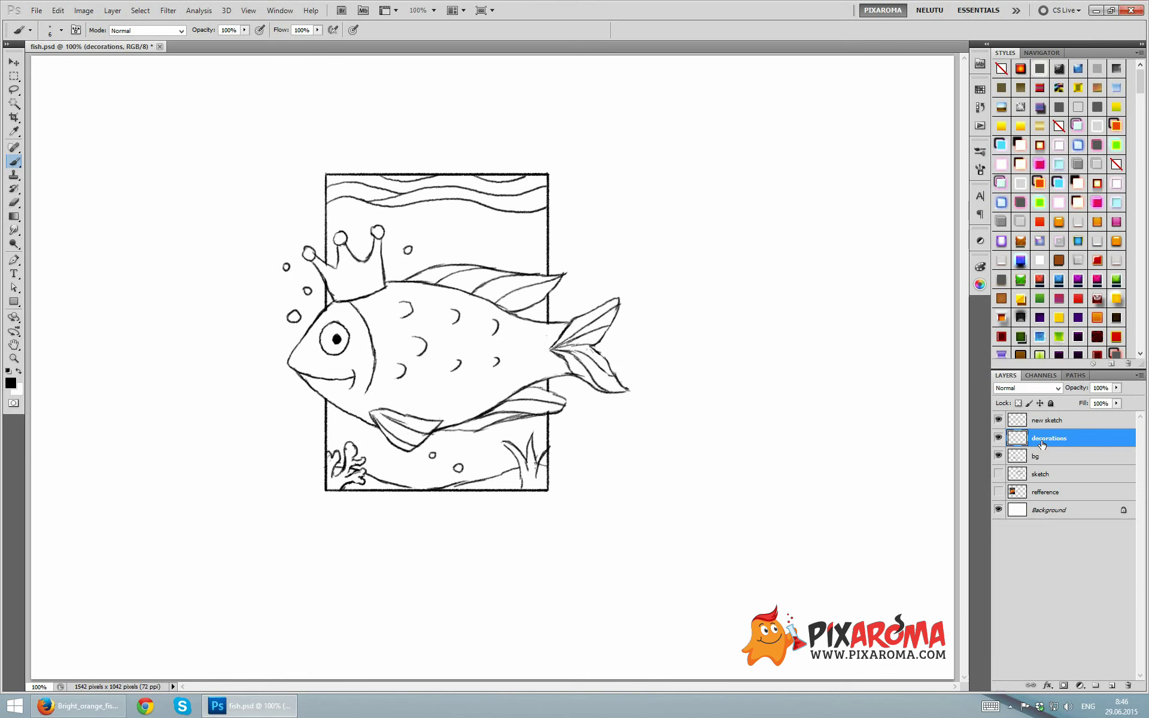
left_click(1047, 455, "ctrl")
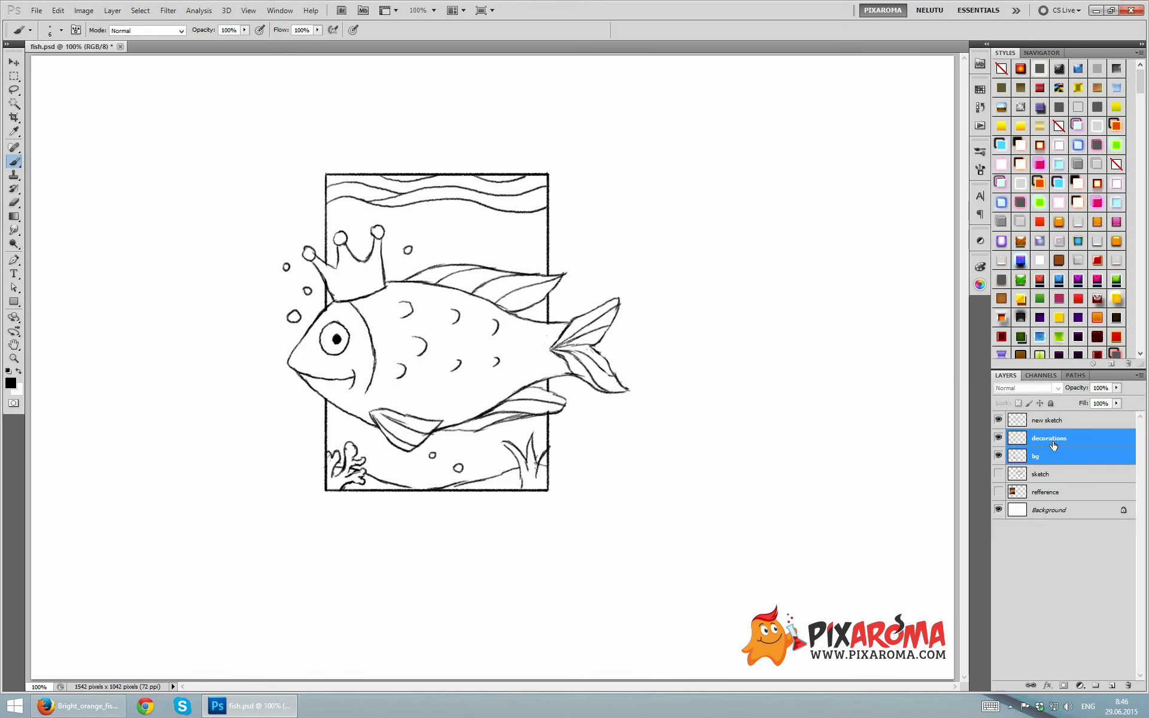
right_click(1050, 444)
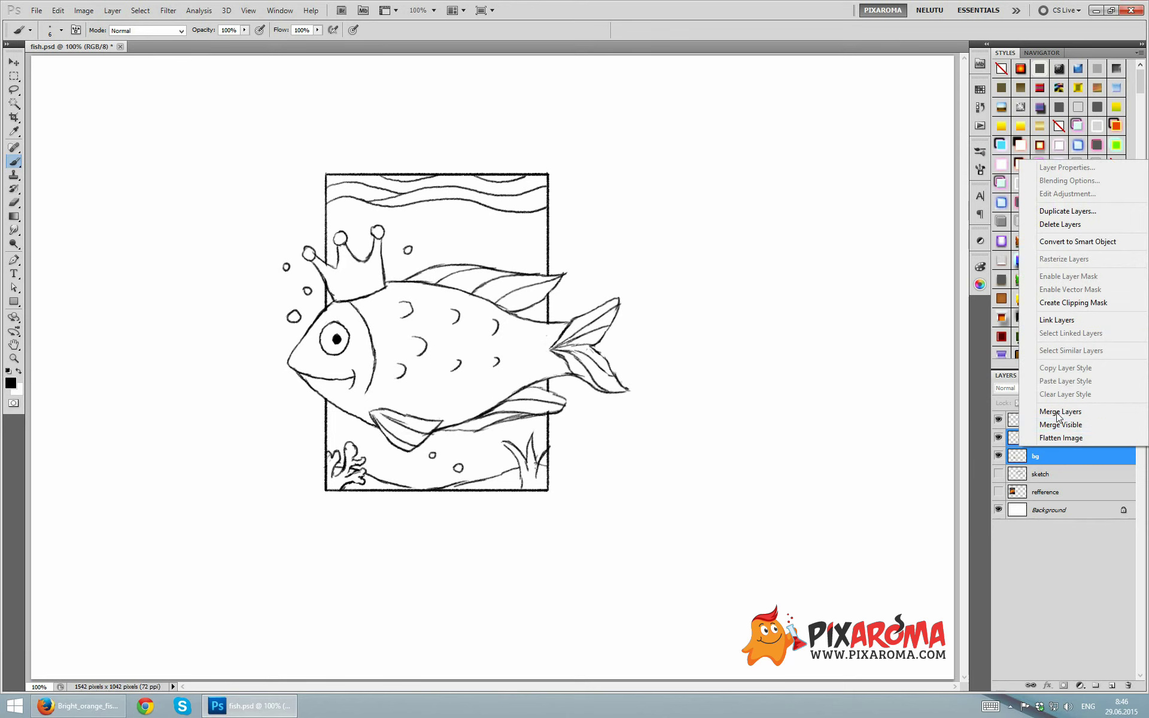
left_click(1061, 411)
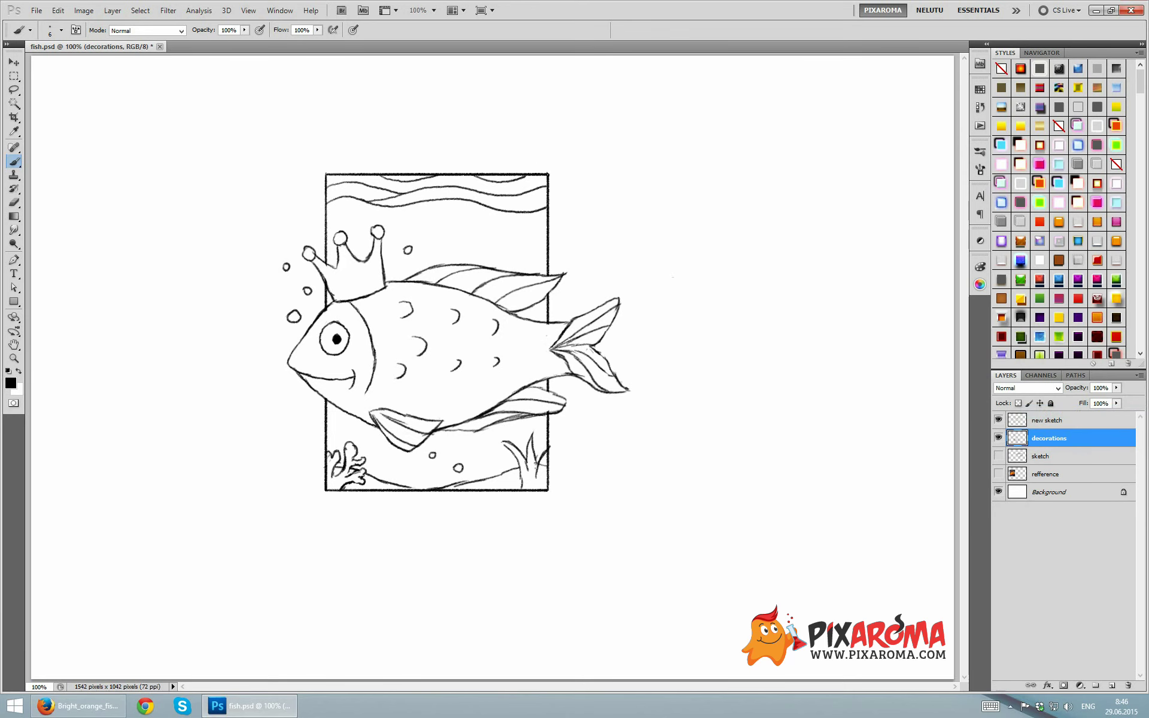
- Repaint the top-right, top-left, bottom-left and bottom-right frame corners as curves
left_click_drag(548, 182, 536, 173)
mouse_move(325, 189)
left_mouse_down()
mouse_move(334, 174)
mouse_move(327, 184)
left_mouse_up()
left_click_drag(326, 474, 333, 490)
left_click_drag(548, 484, 540, 490)
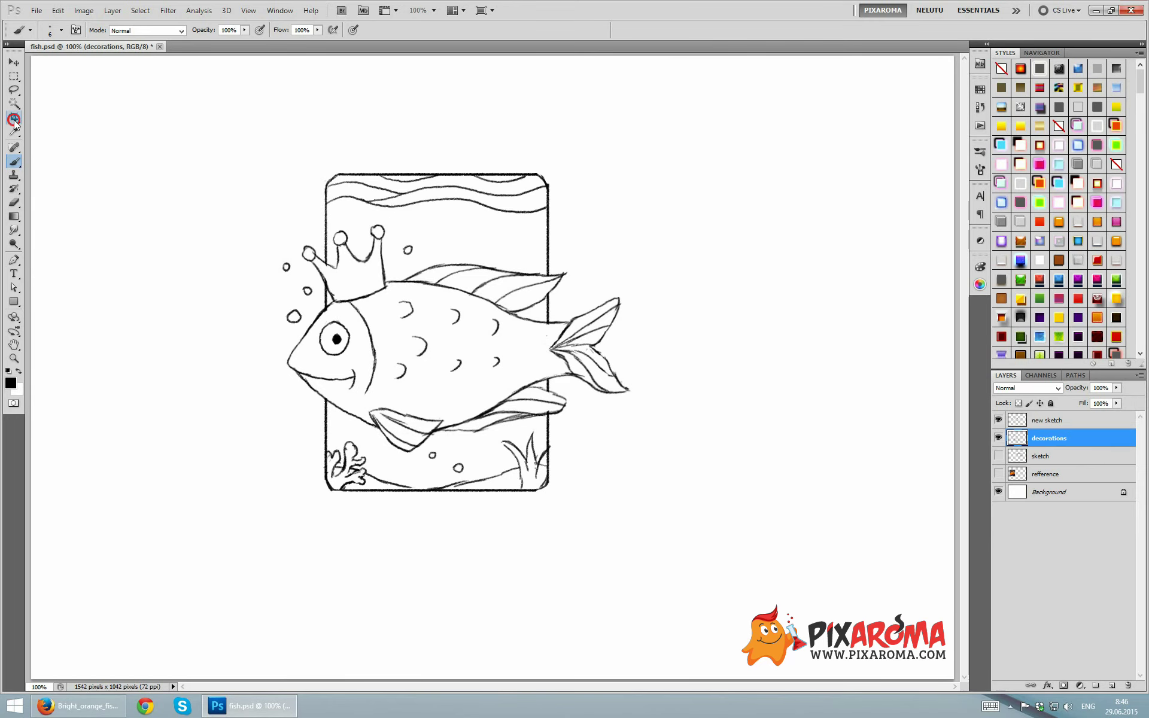
- Crop the canvas around the framed fish to 654 × 695 pixels
left_click(14, 118)
mouse_move(255, 120)
left_mouse_down()
mouse_move(649, 570)
mouse_move(644, 533)
left_mouse_up()
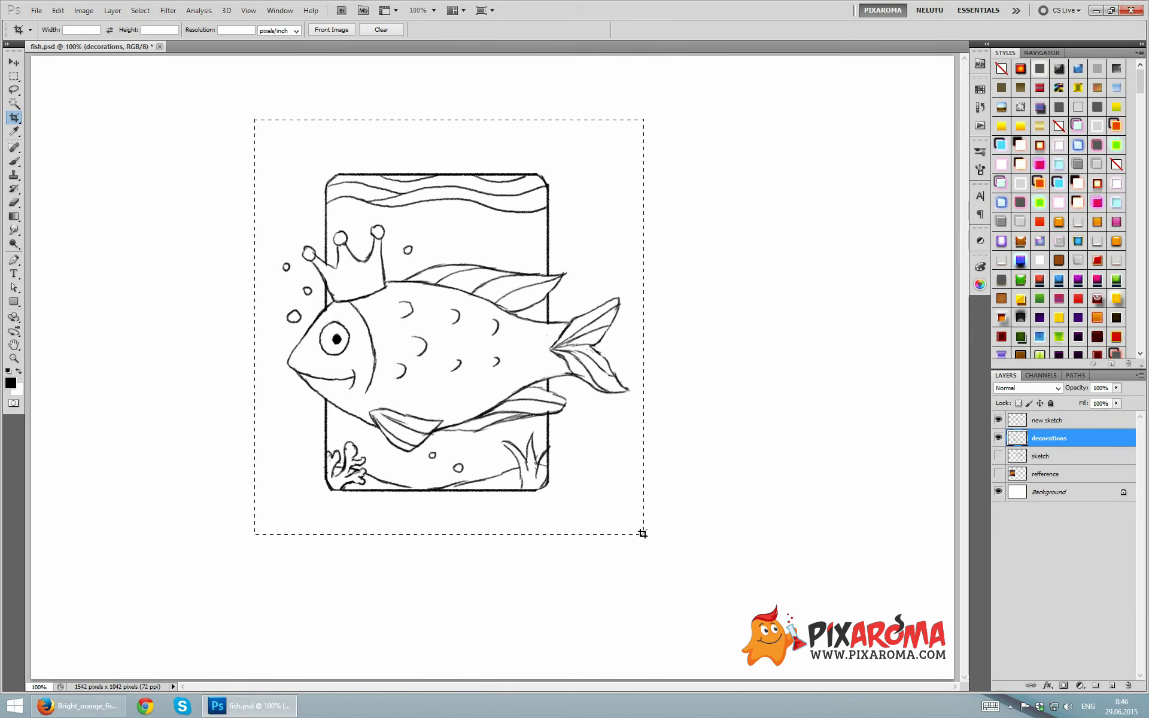
left_click_drag(645, 533, 645, 534)
key("Return")
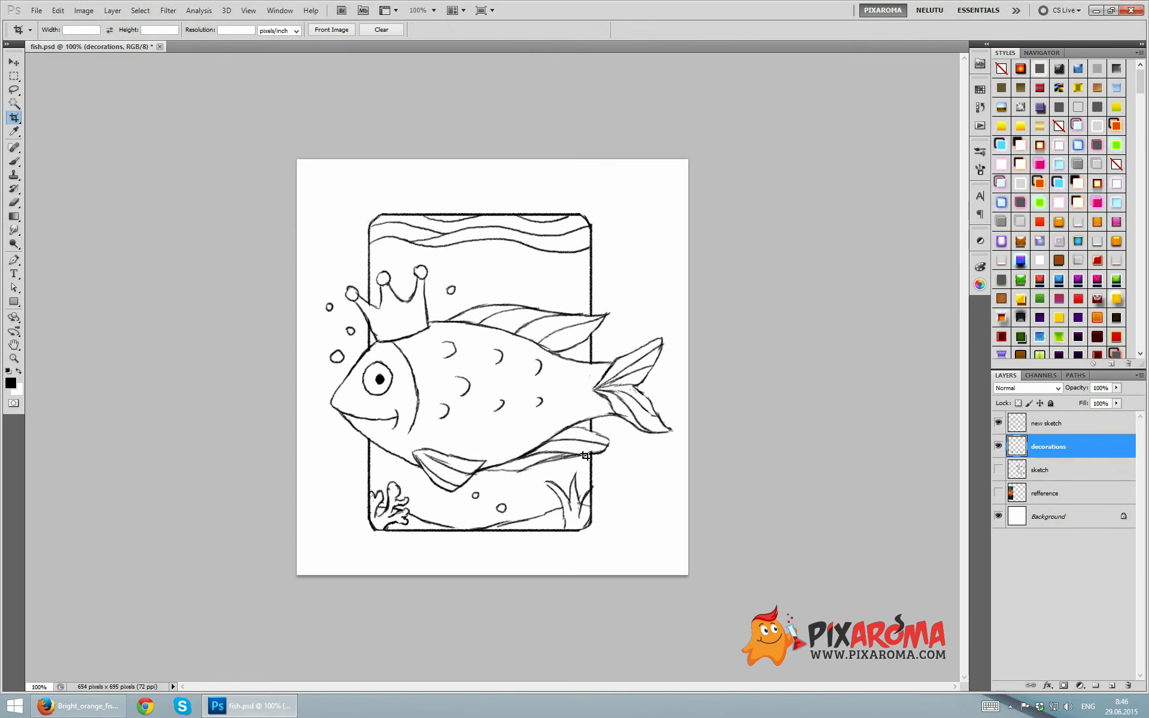
- Save the cropped drawing as fish.psd
left_click(13, 63)
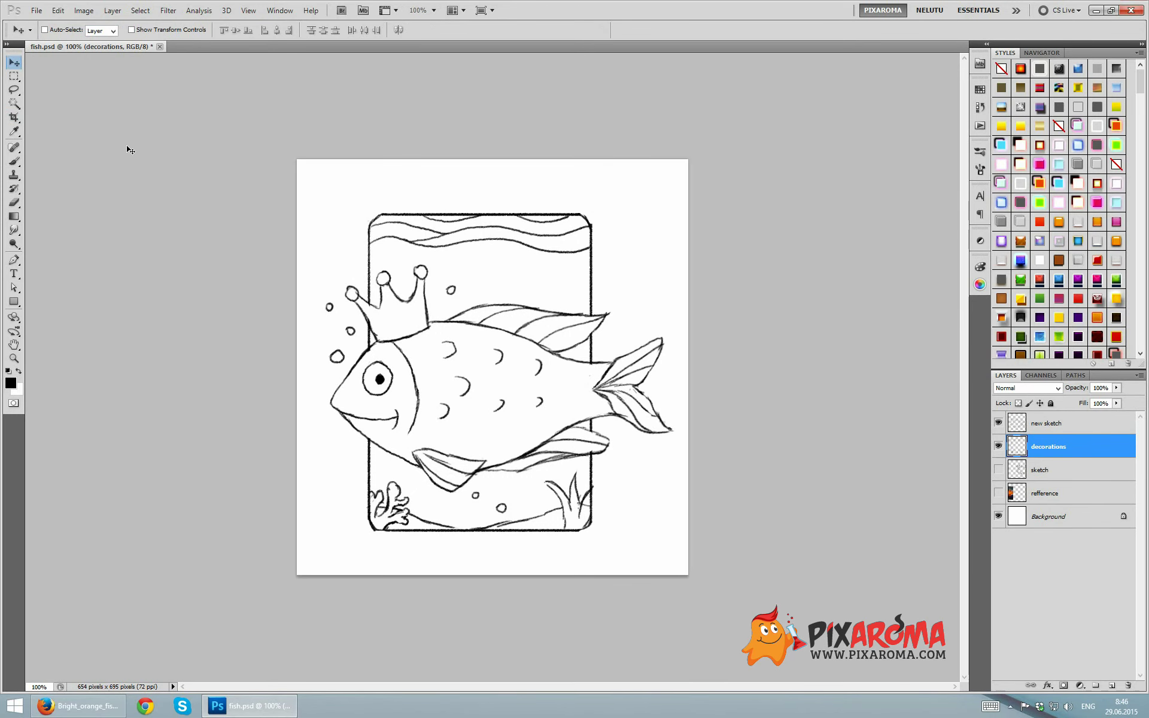
left_click(36, 10)
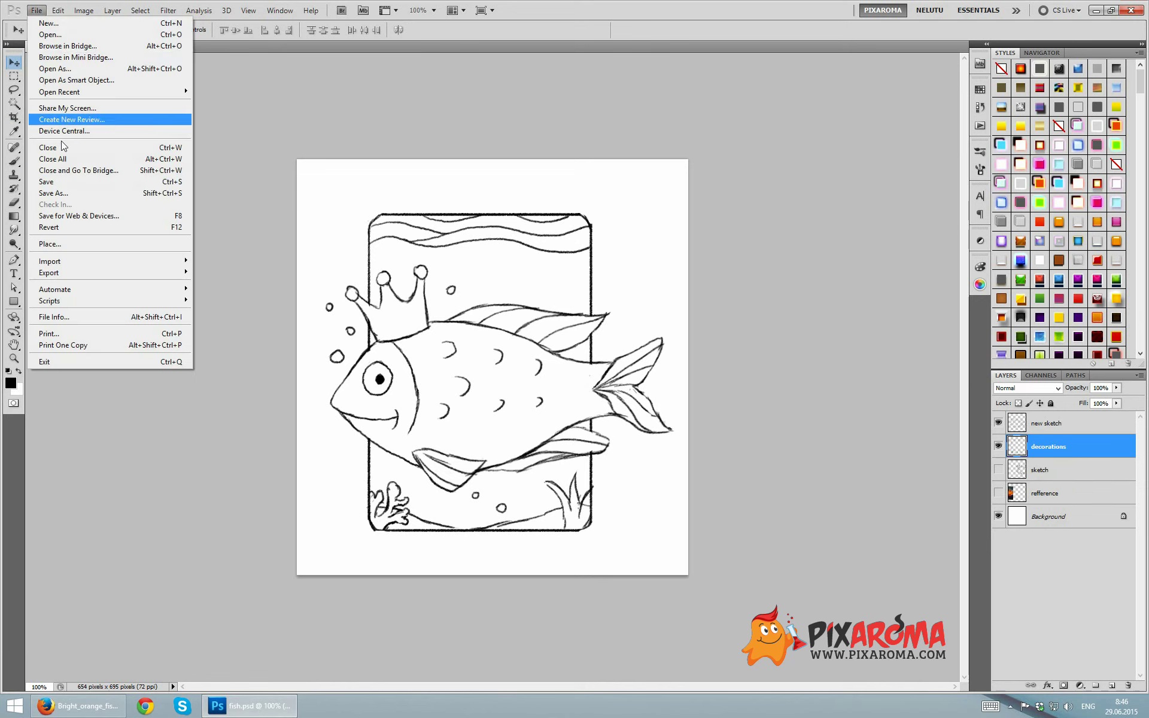
left_click(69, 183)
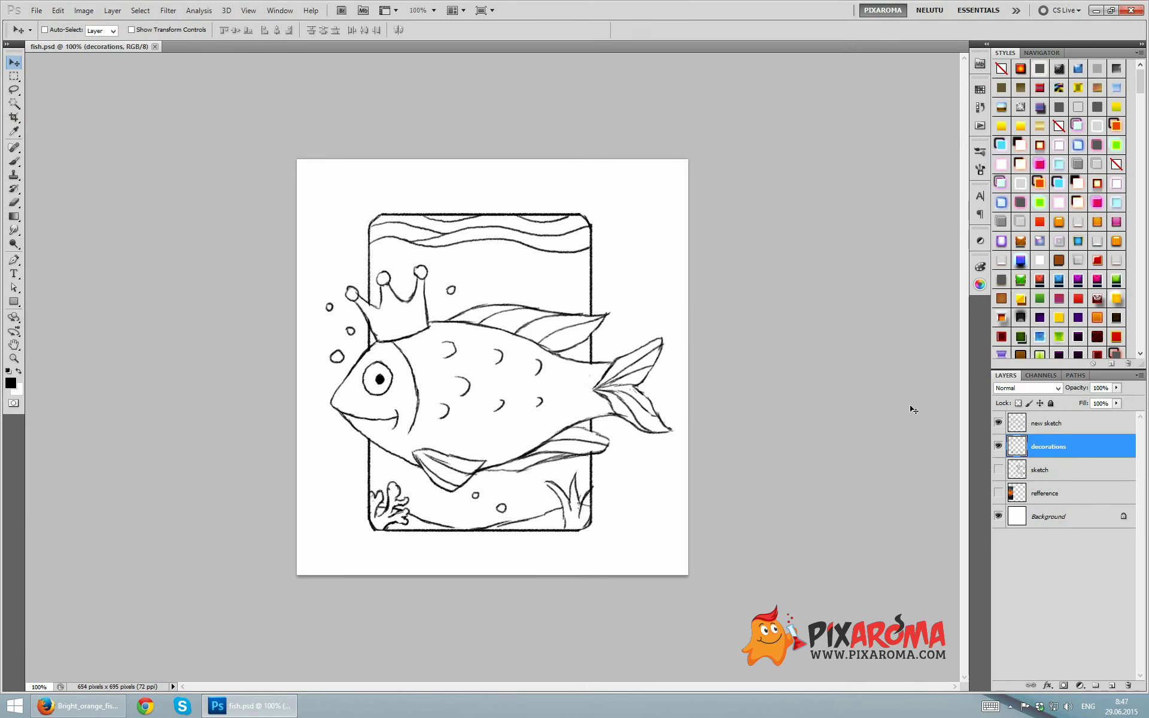